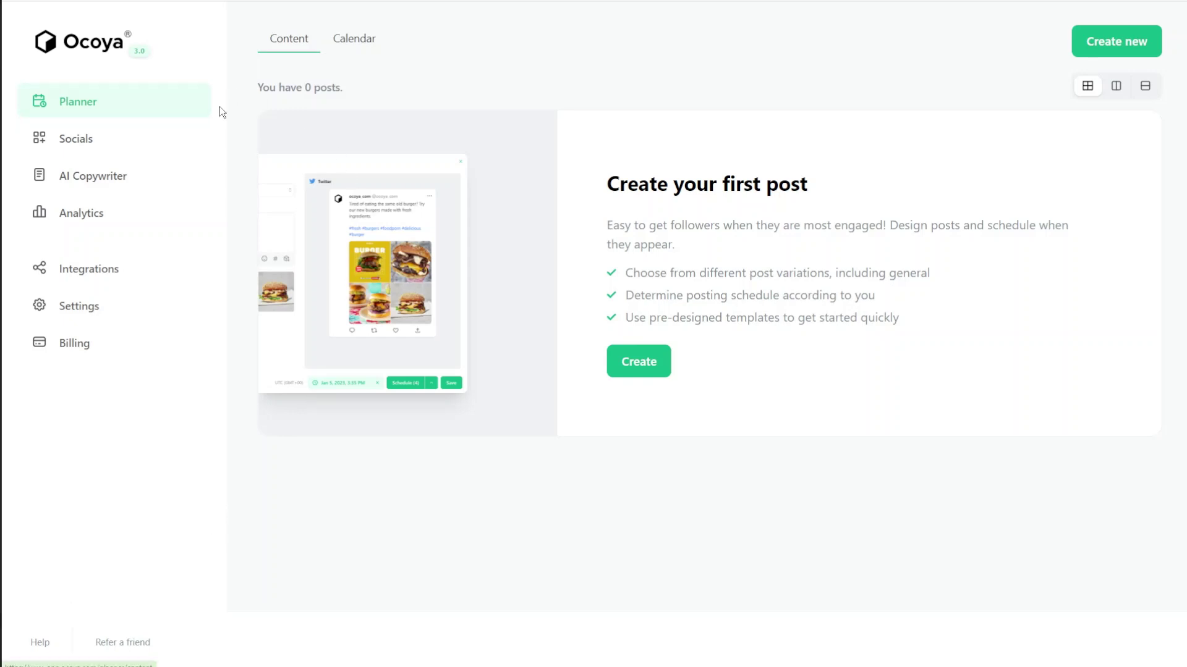
# Step: Start a new post and launch the editor with a blank Instagram Post 1080×1080 canvas
pyautogui.click(635, 364)
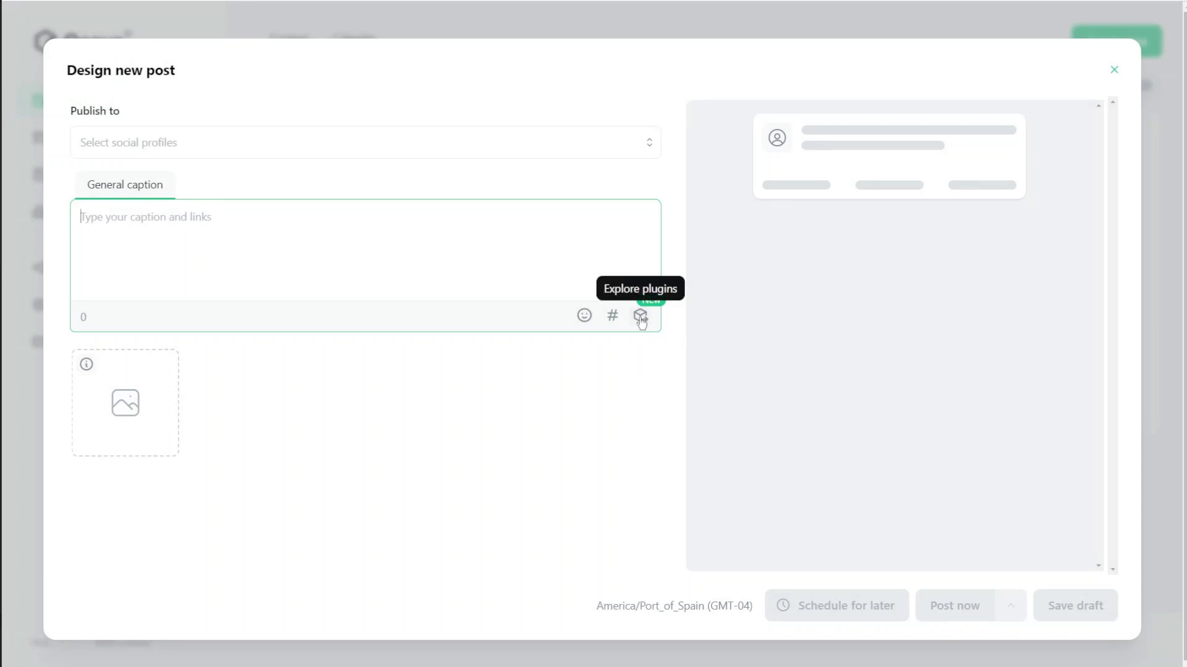
pyautogui.click(639, 316)
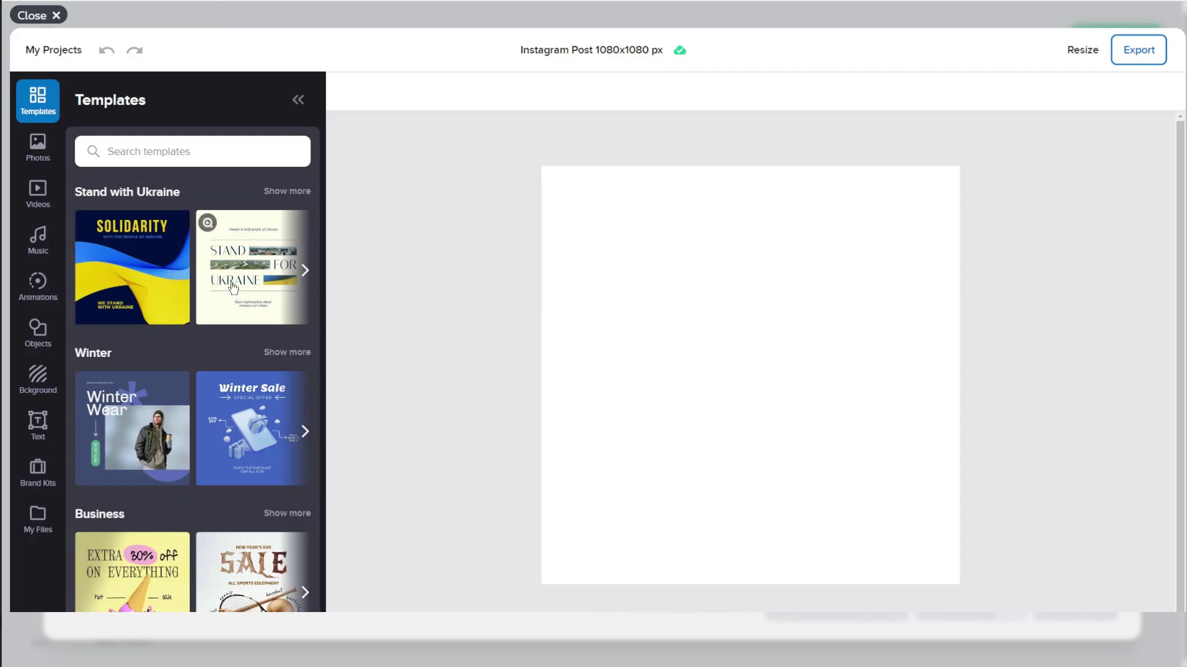
# Step: Search the template library for 'necklace' and scroll through the jewellery-themed results
pyautogui.scroll(-2, 234, 287)
pyautogui.scroll(-10, 234, 287)
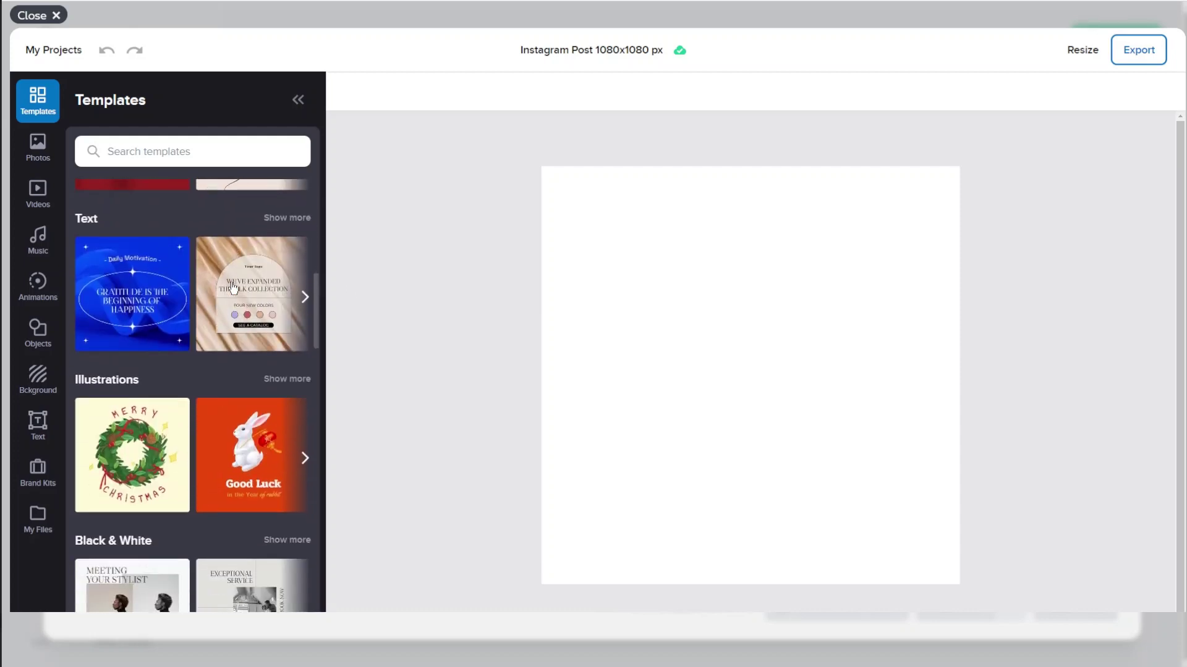
pyautogui.scroll(-12, 233, 288)
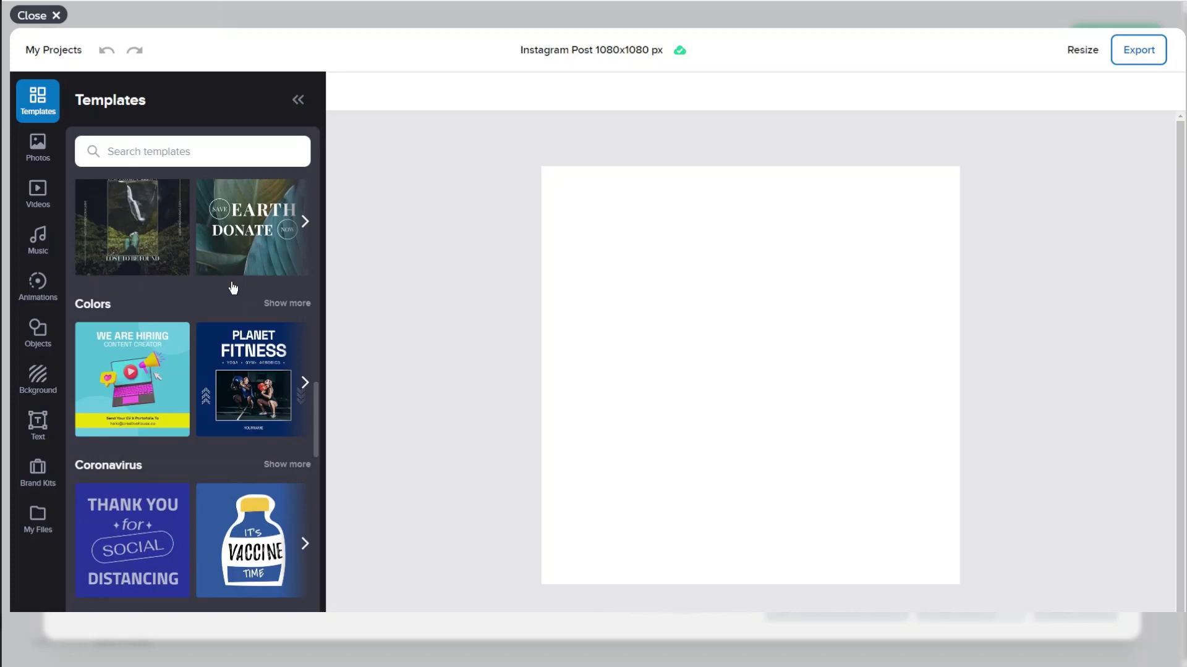
pyautogui.scroll(-5, 233, 288)
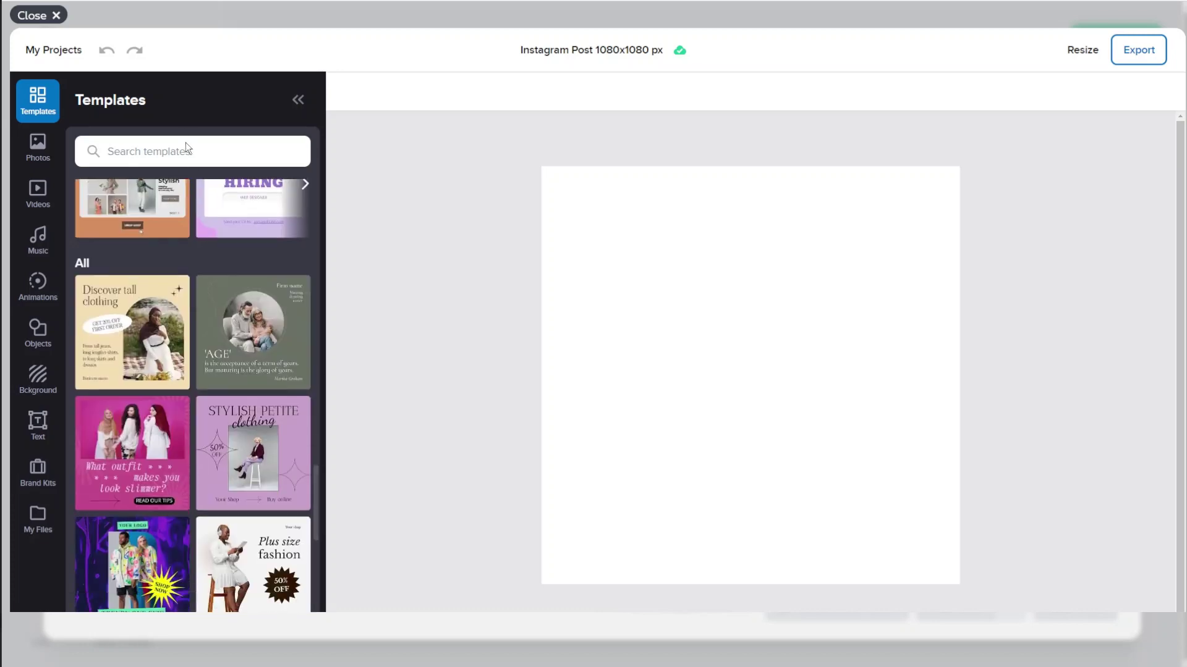
pyautogui.click(186, 150)
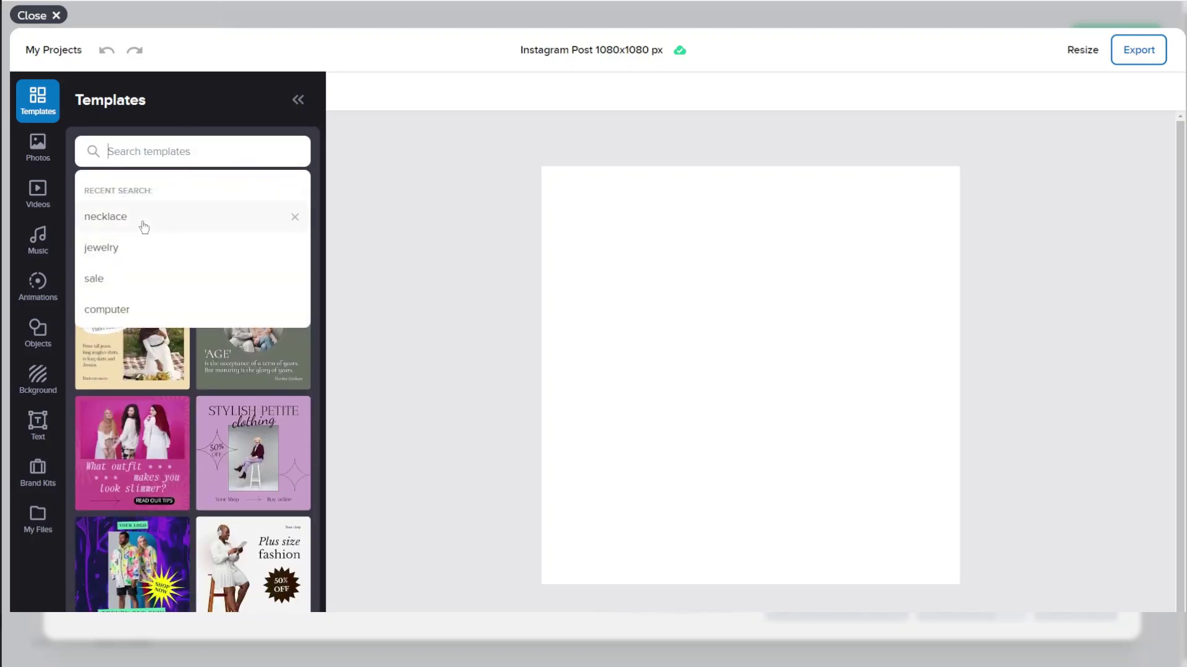
pyautogui.click(144, 227)
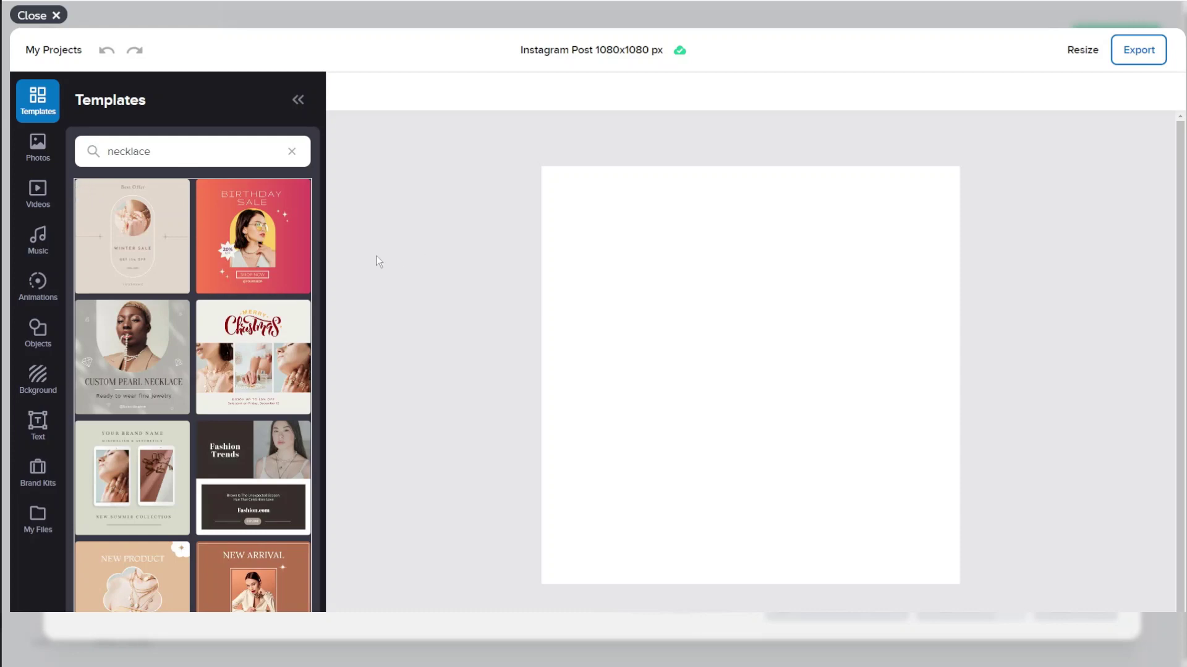
pyautogui.scroll(-5, 250, 281)
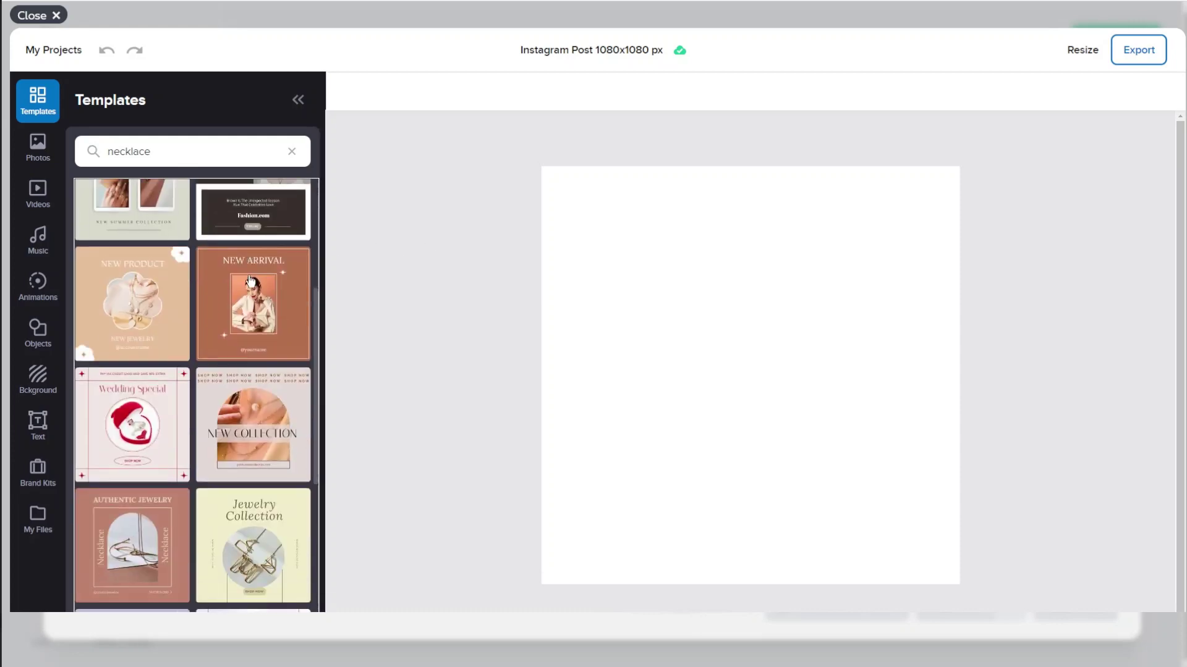
pyautogui.scroll(-15, 251, 281)
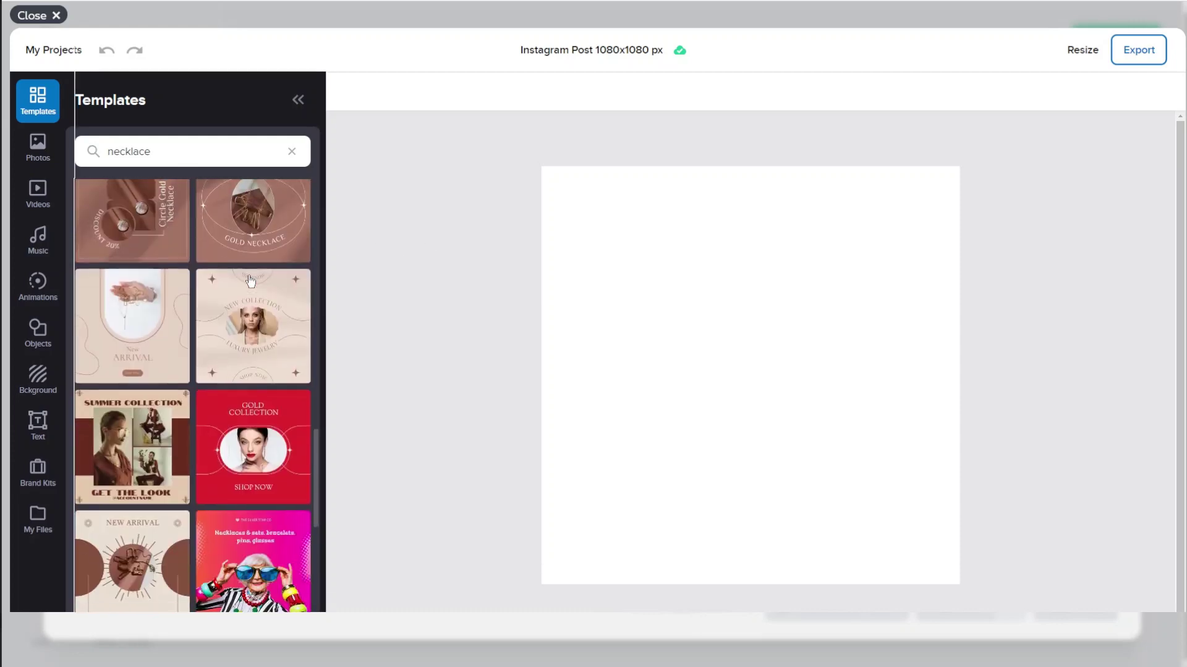
pyautogui.scroll(-6, 250, 281)
pyautogui.scroll(2, 253, 321)
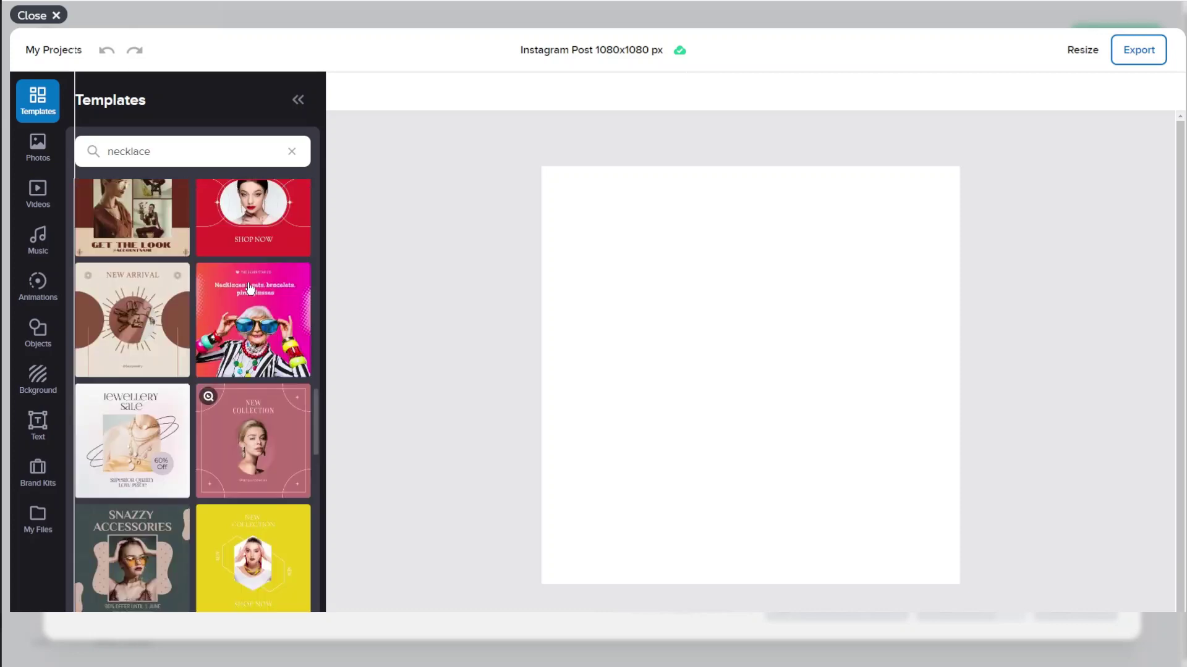
# Step: Apply the pink Necklaces & sets template and retype its brand line as 'NECKLACE CO'
pyautogui.click(253, 334)
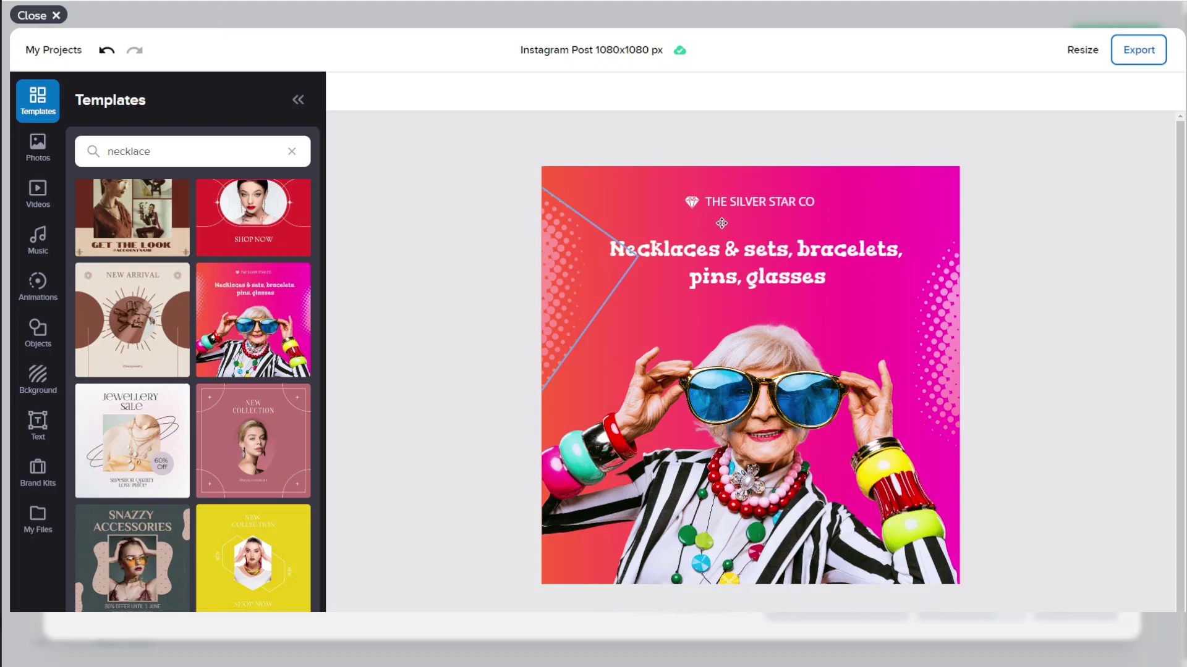
pyautogui.doubleClick(755, 201)
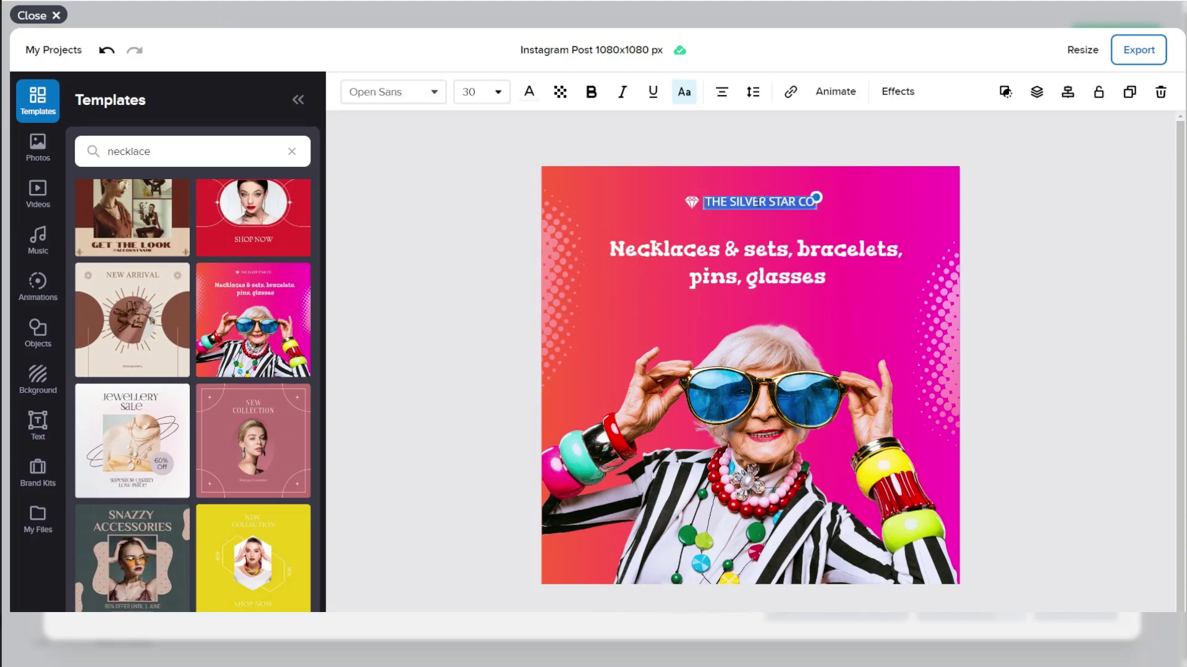
pyautogui.write('N')
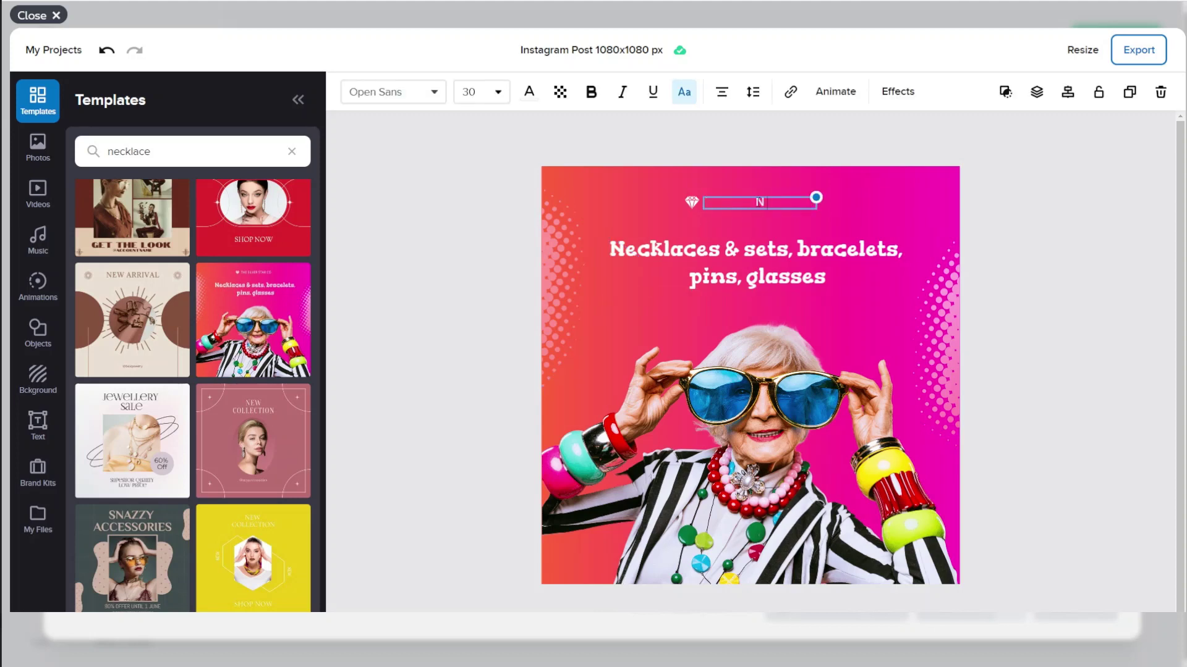
pyautogui.write('ECKLACE CO')
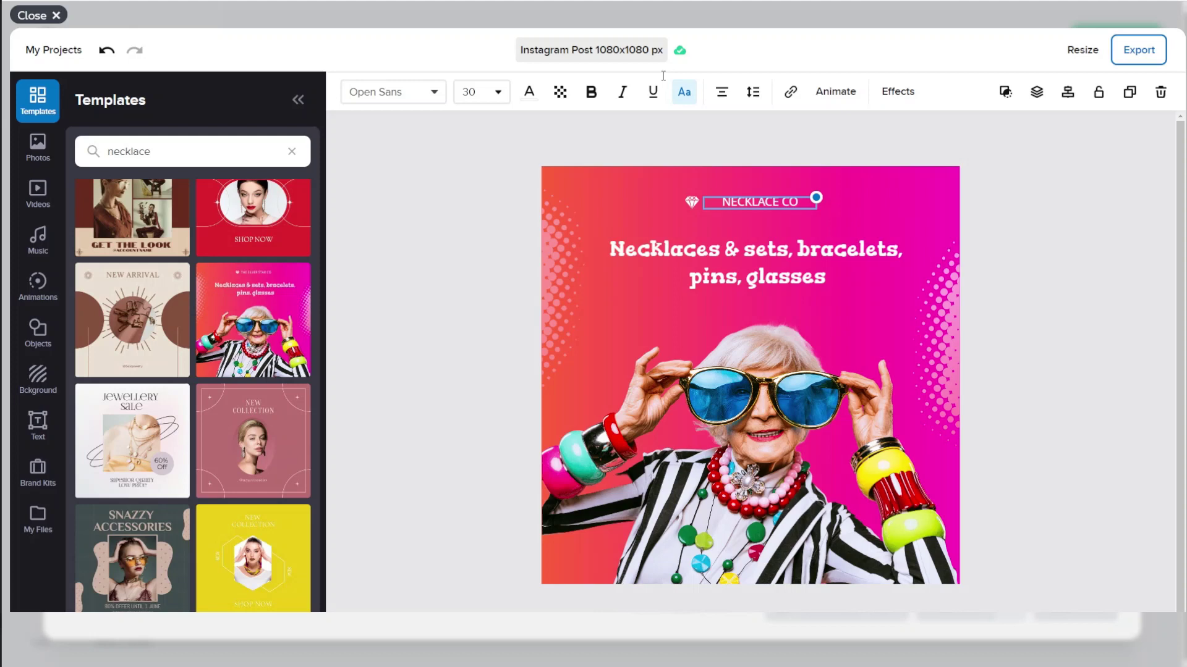
# Step: Search stock photos for 'necklace', add the ring-necklace photo, then delete it again
pyautogui.click(57, 148)
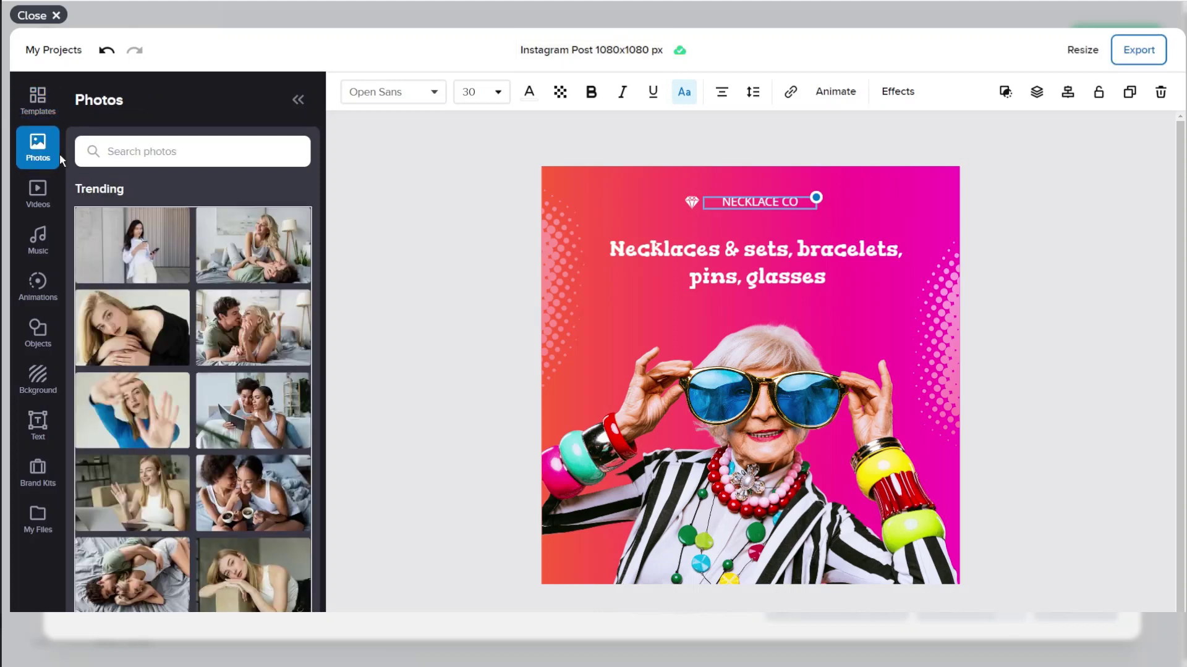
pyautogui.click(370, 277)
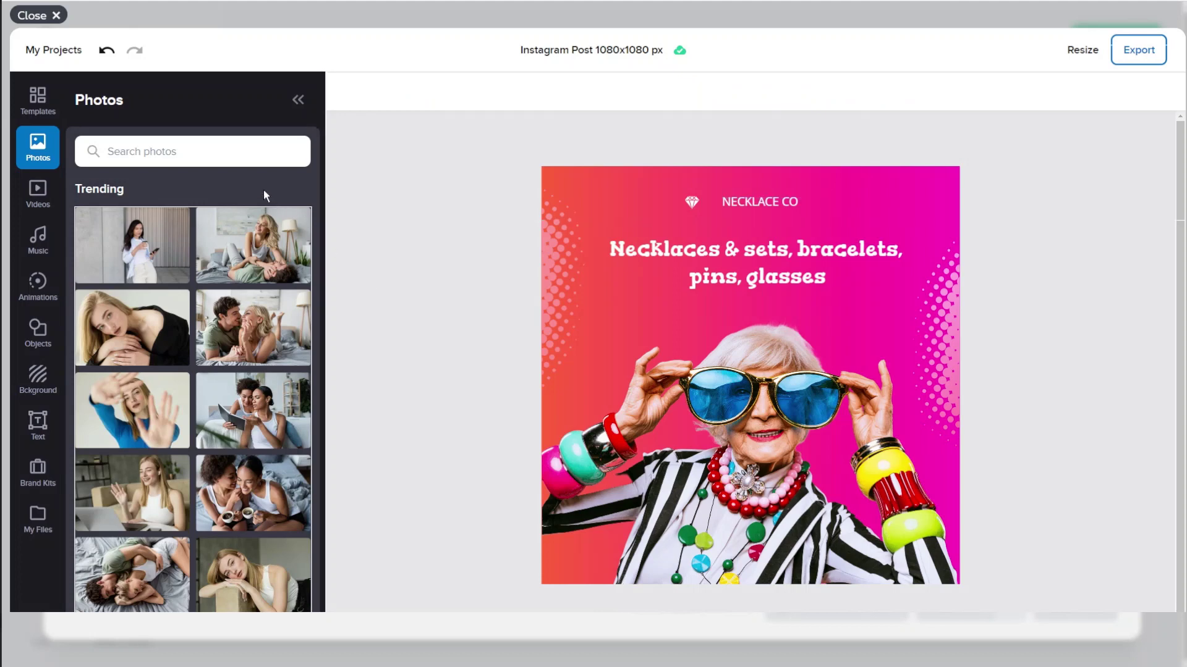
pyautogui.click(247, 144)
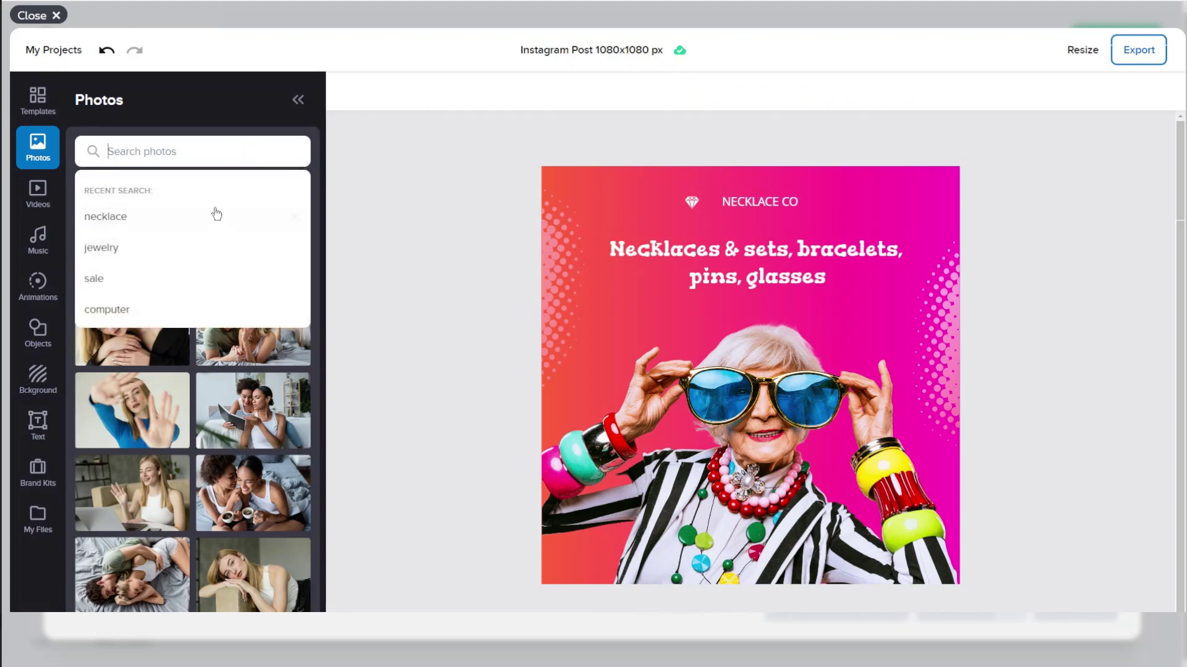
pyautogui.click(216, 214)
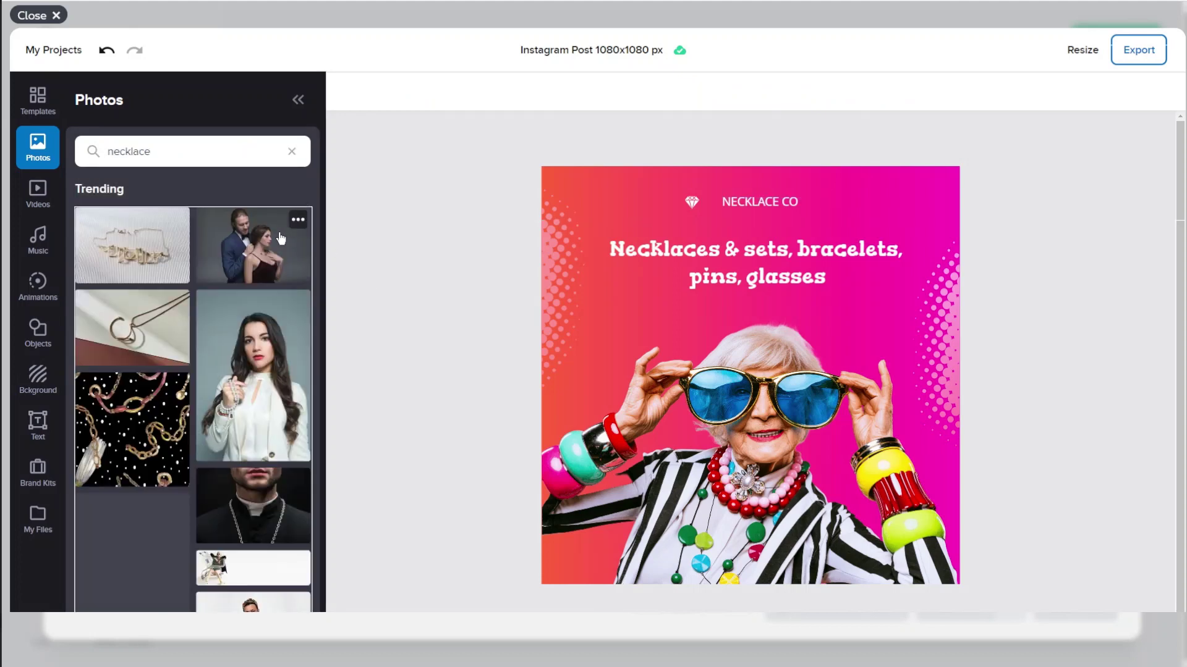
pyautogui.click(135, 319)
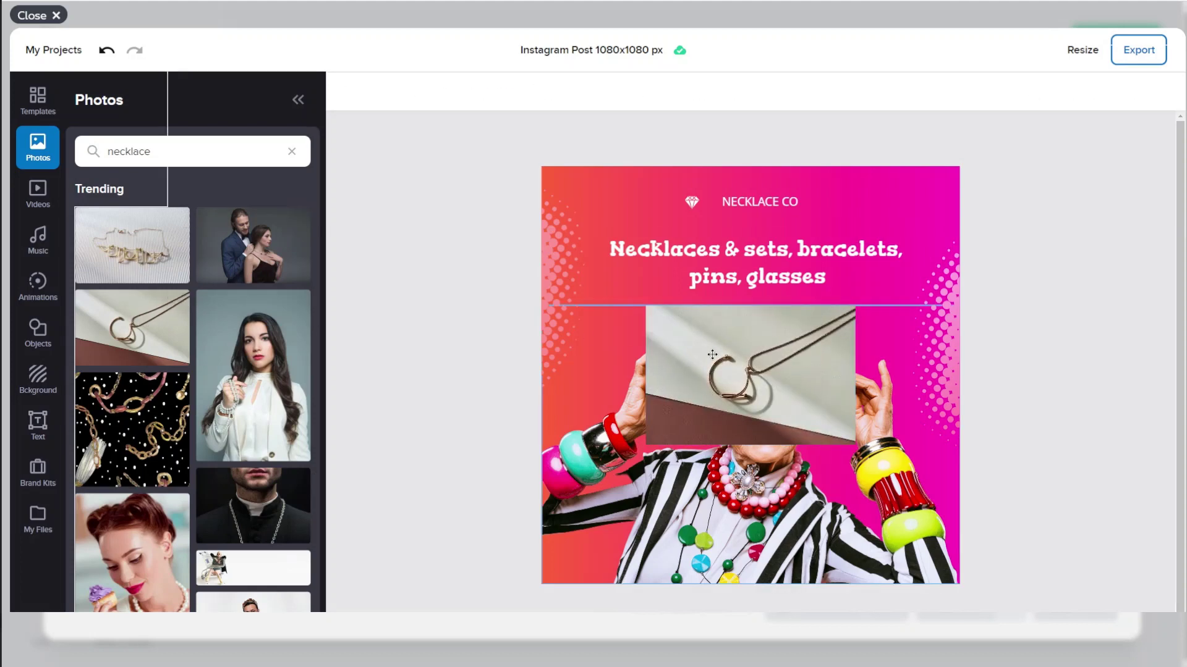
pyautogui.click(718, 355)
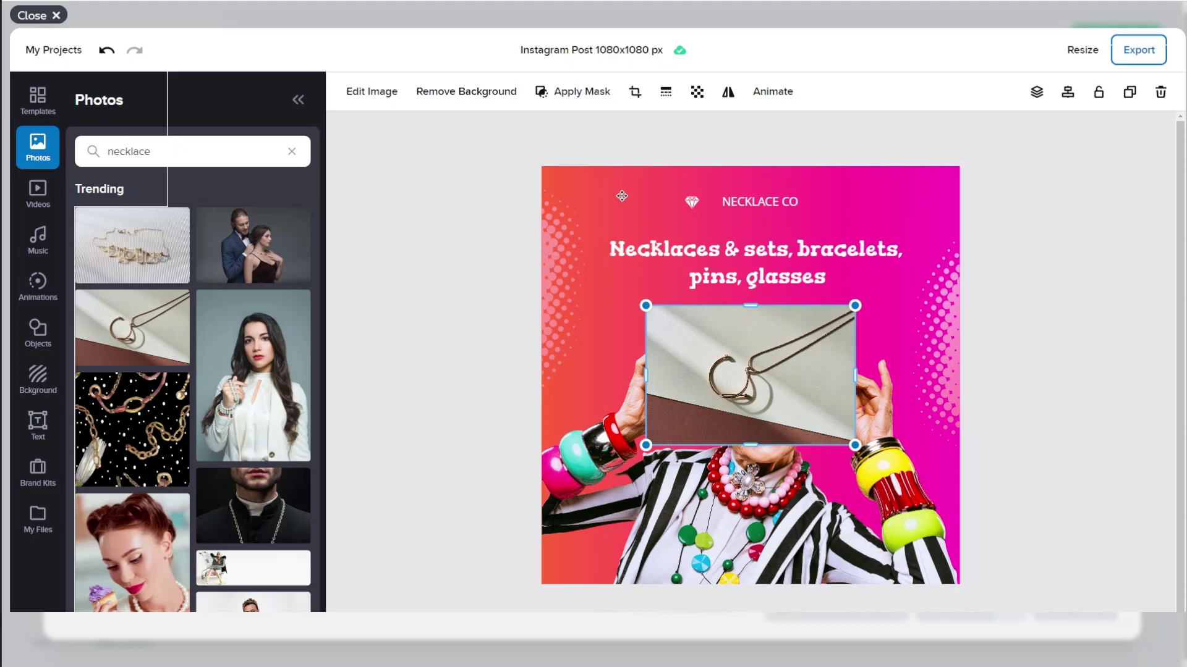
pyautogui.press('Delete')
# Step: Insert the trending sleeping-woman stock video, trimmed to a 12-second clip
pyautogui.click(38, 193)
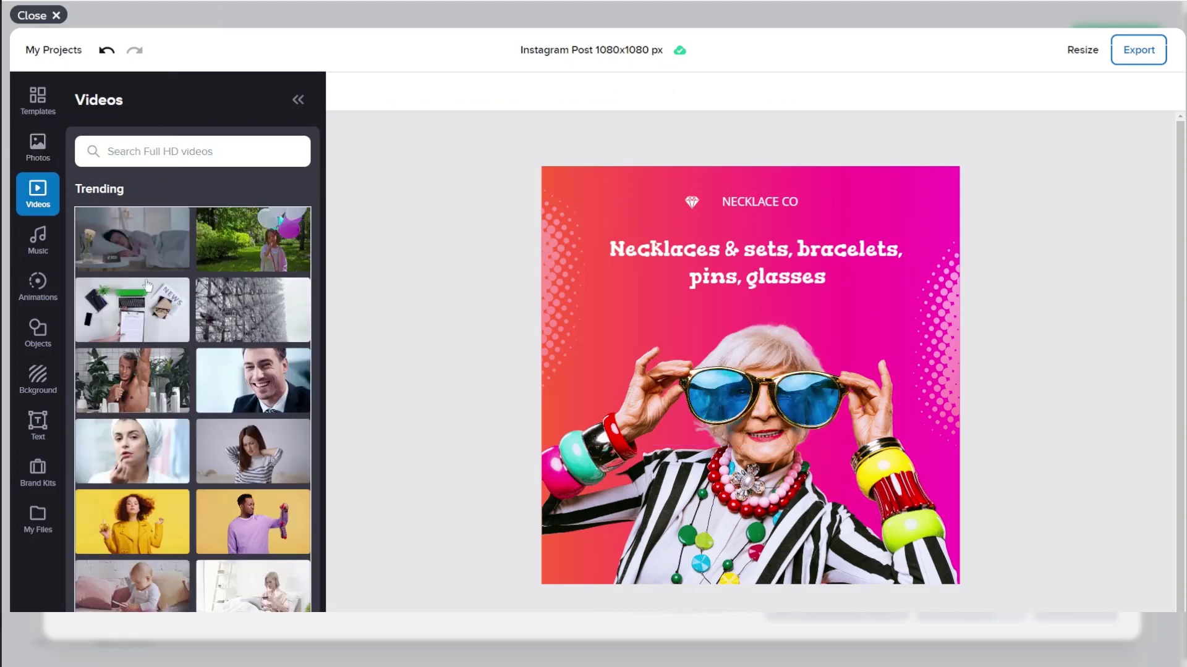
pyautogui.click(222, 296)
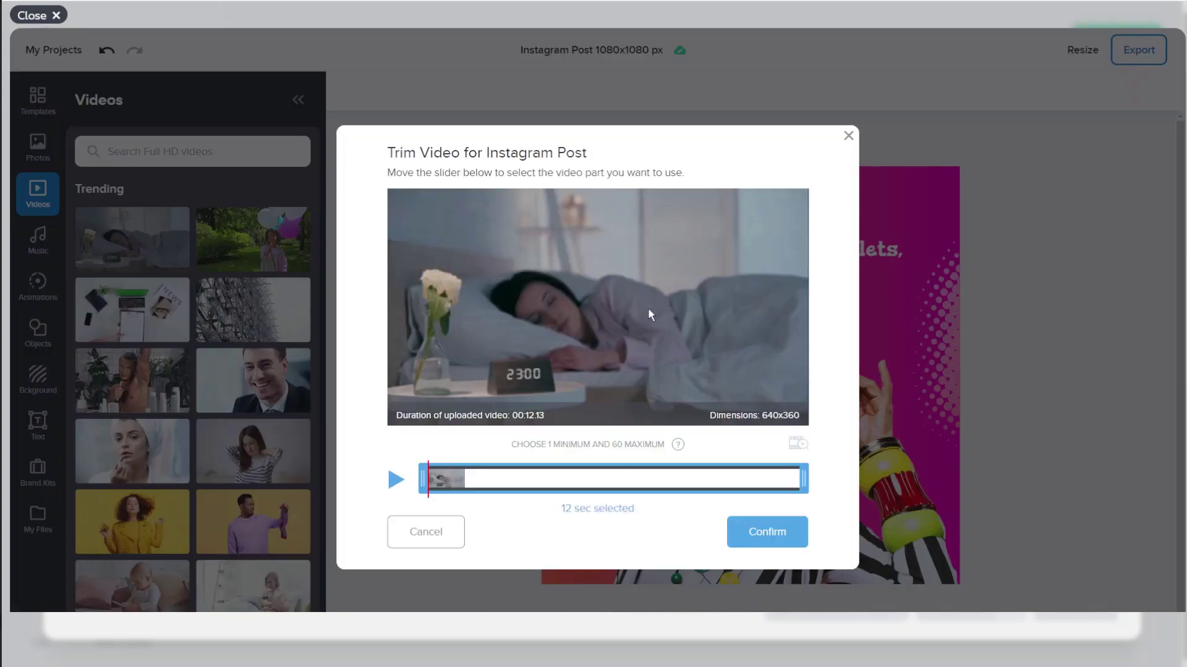
pyautogui.click(581, 478)
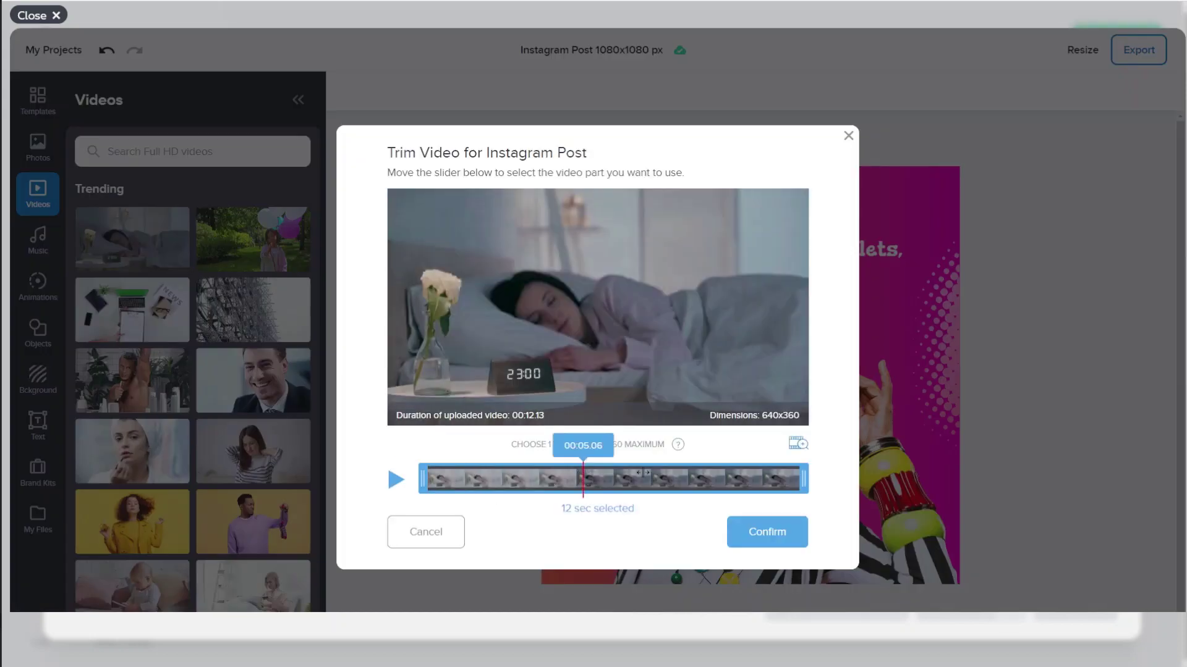
pyautogui.click(717, 476)
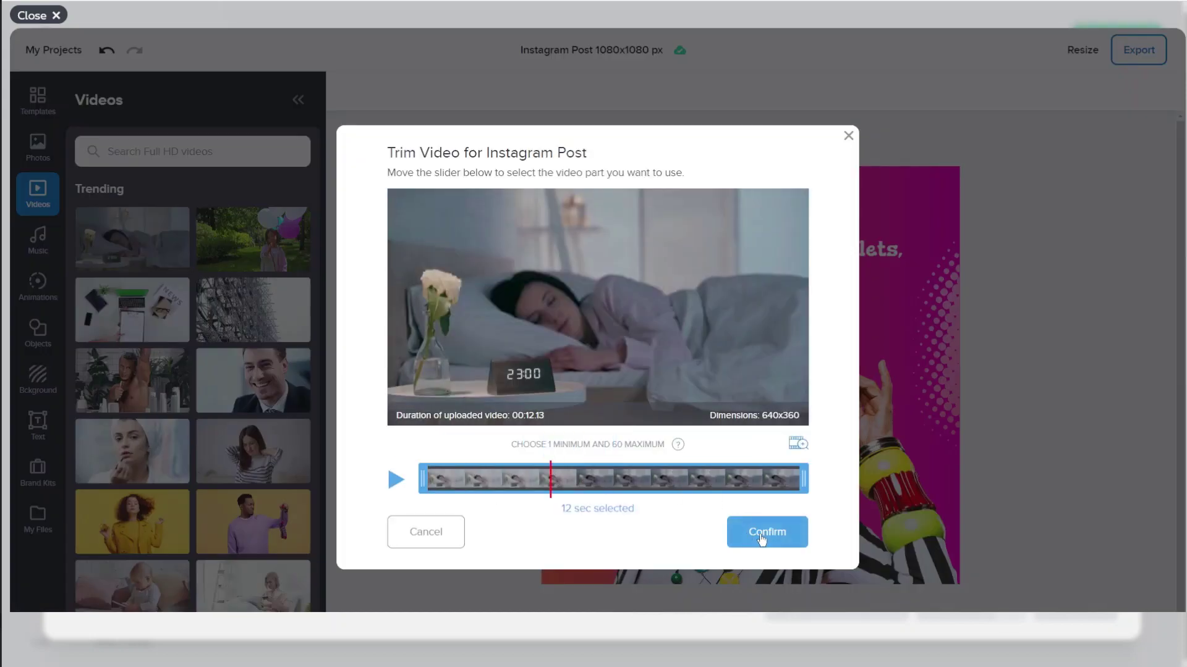
pyautogui.click(800, 526)
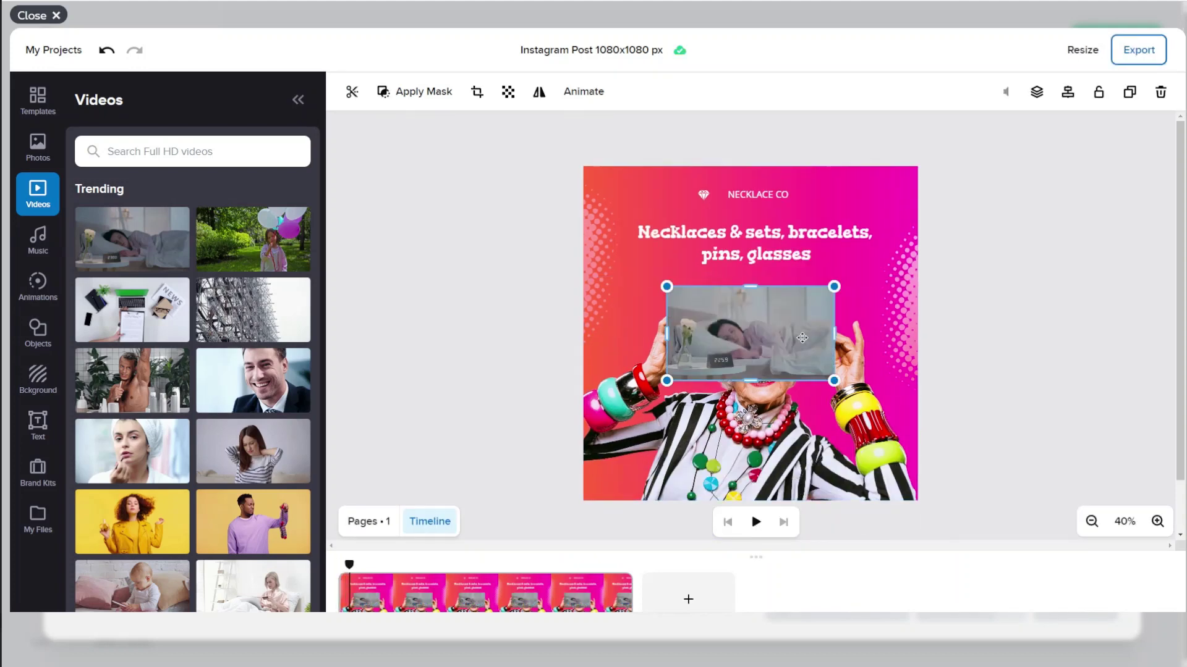
# Step: Delete the sleeping-woman video and browse the EDM tracks in the music library
pyautogui.press('Delete')
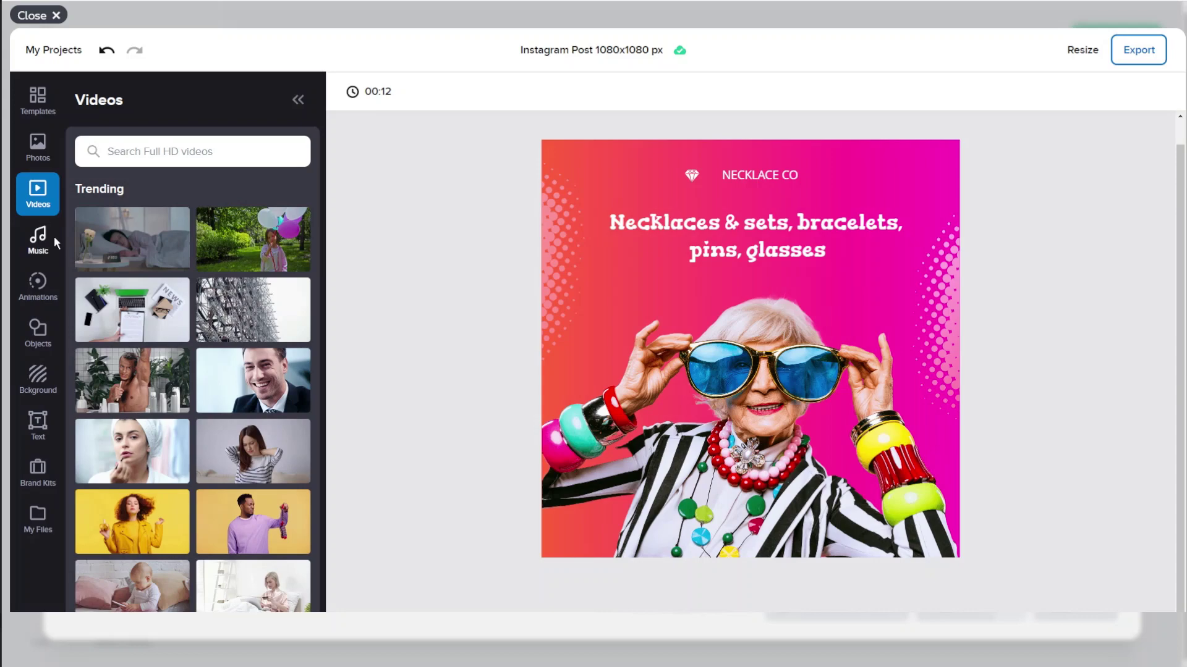
pyautogui.click(55, 239)
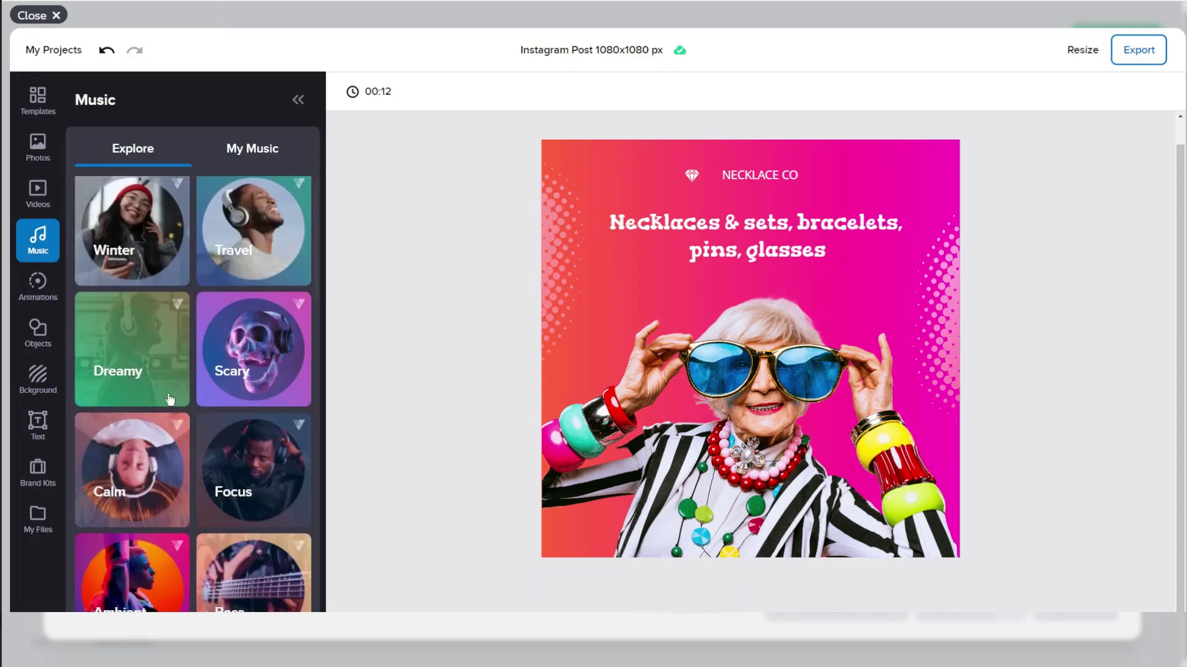
pyautogui.scroll(-10, 170, 399)
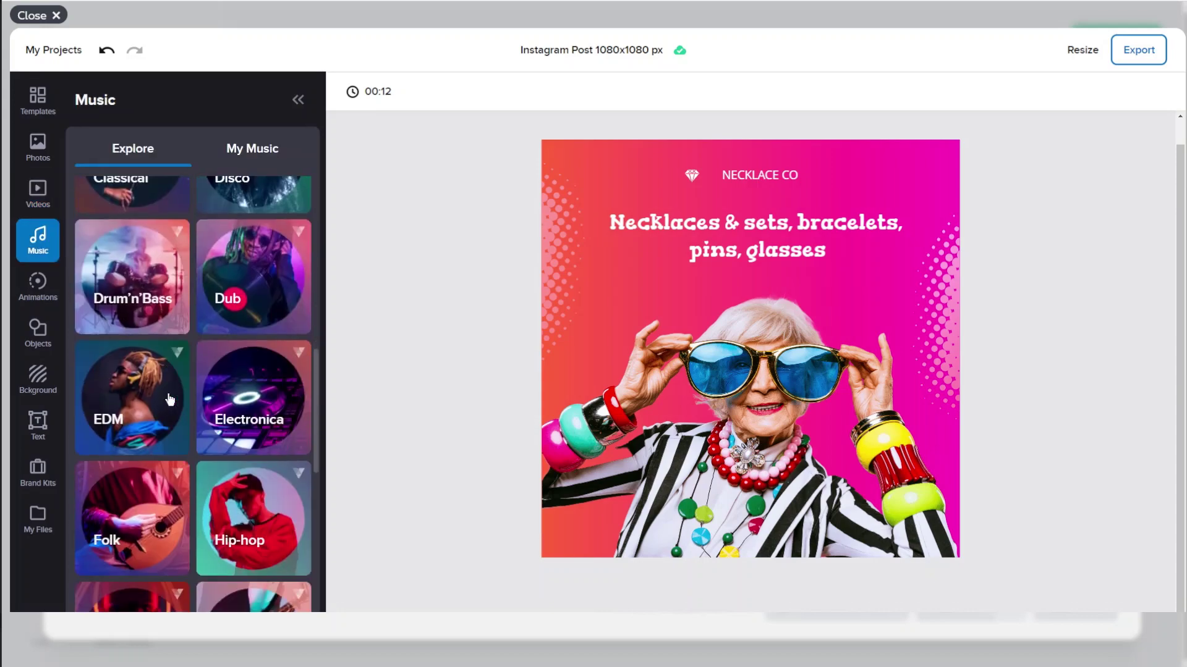
pyautogui.scroll(-3, 170, 400)
pyautogui.click(138, 279)
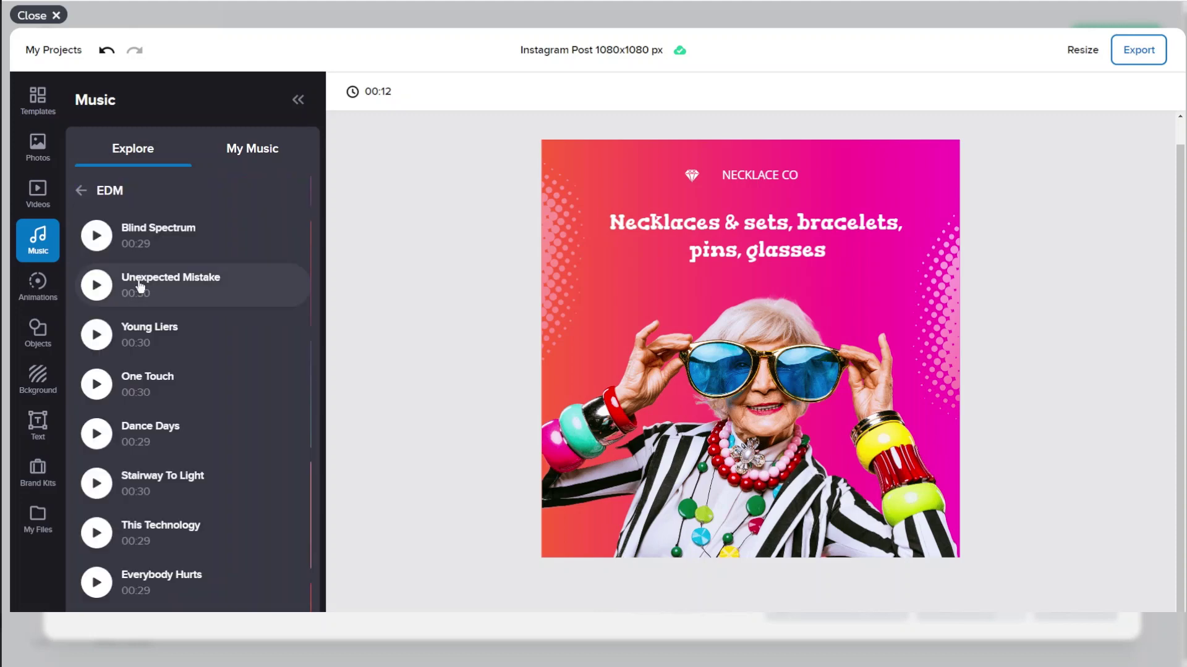
# Step: Return from the EDM tracks to the music genres and scroll the Animations library
pyautogui.scroll(-3, 124, 389)
pyautogui.scroll(-2, 132, 296)
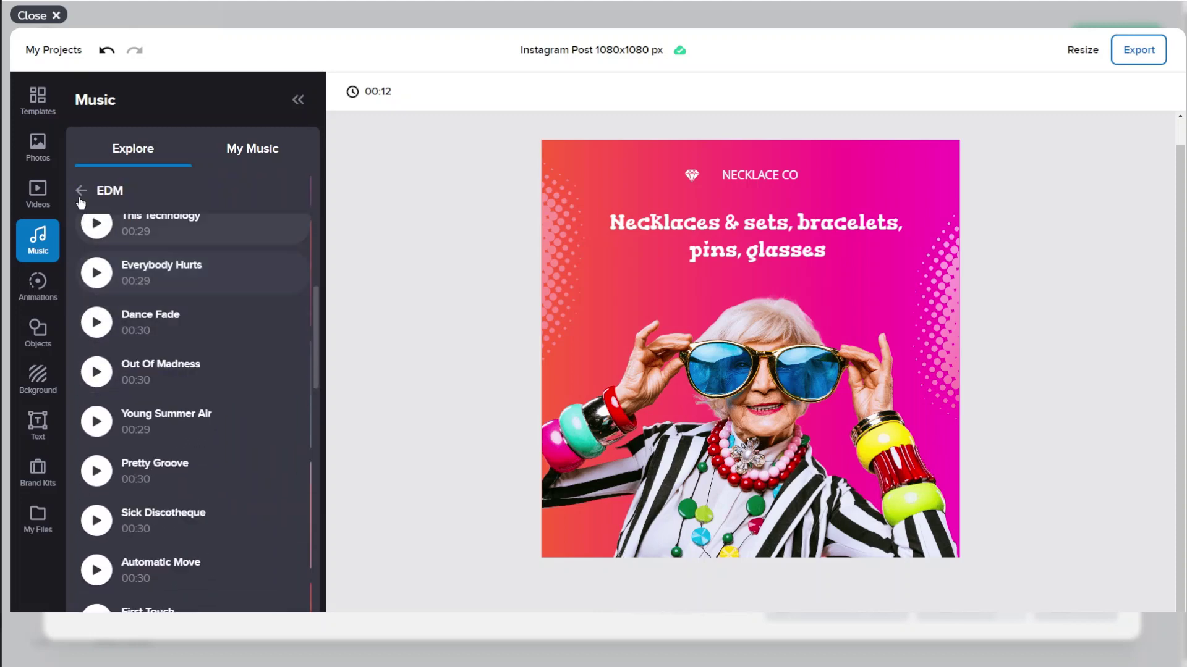
pyautogui.click(81, 197)
pyautogui.click(52, 289)
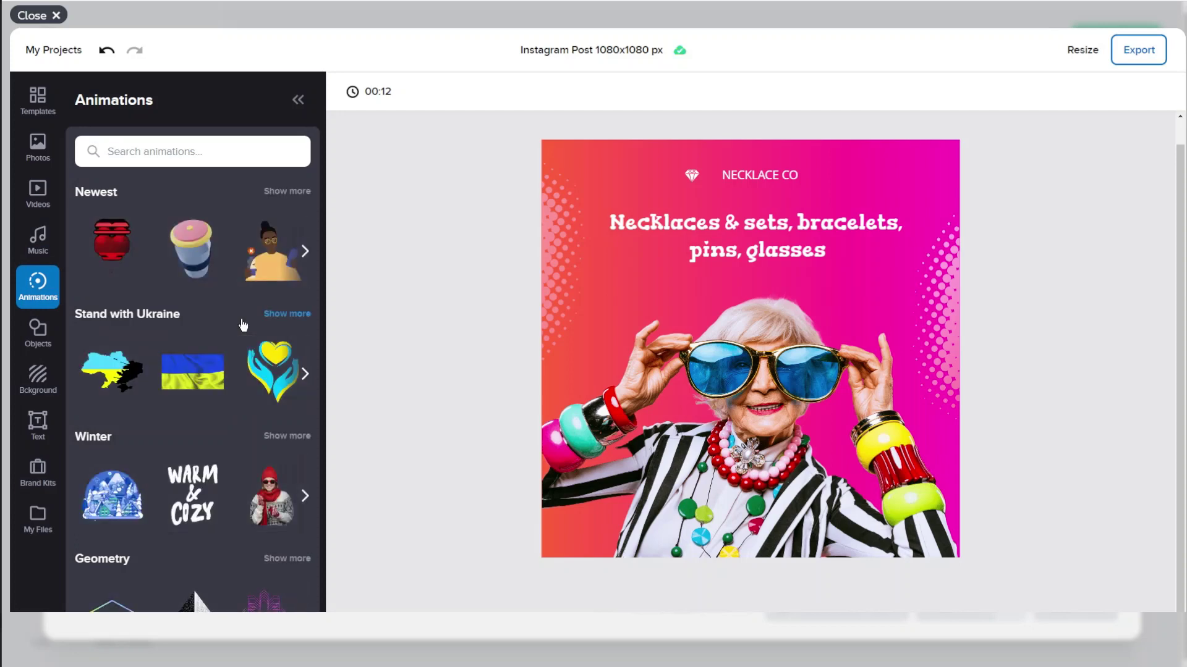
pyautogui.scroll(-1, 195, 312)
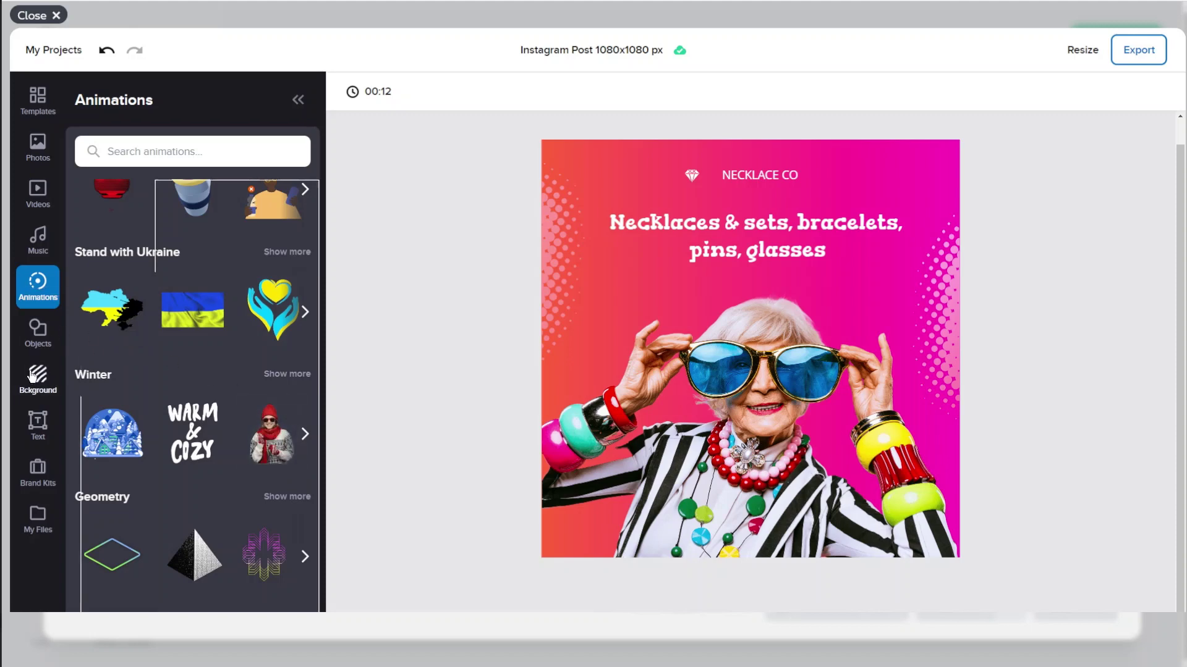
# Step: Add the red 3-D arrow from the Arrows section of the Objects library
pyautogui.click(38, 332)
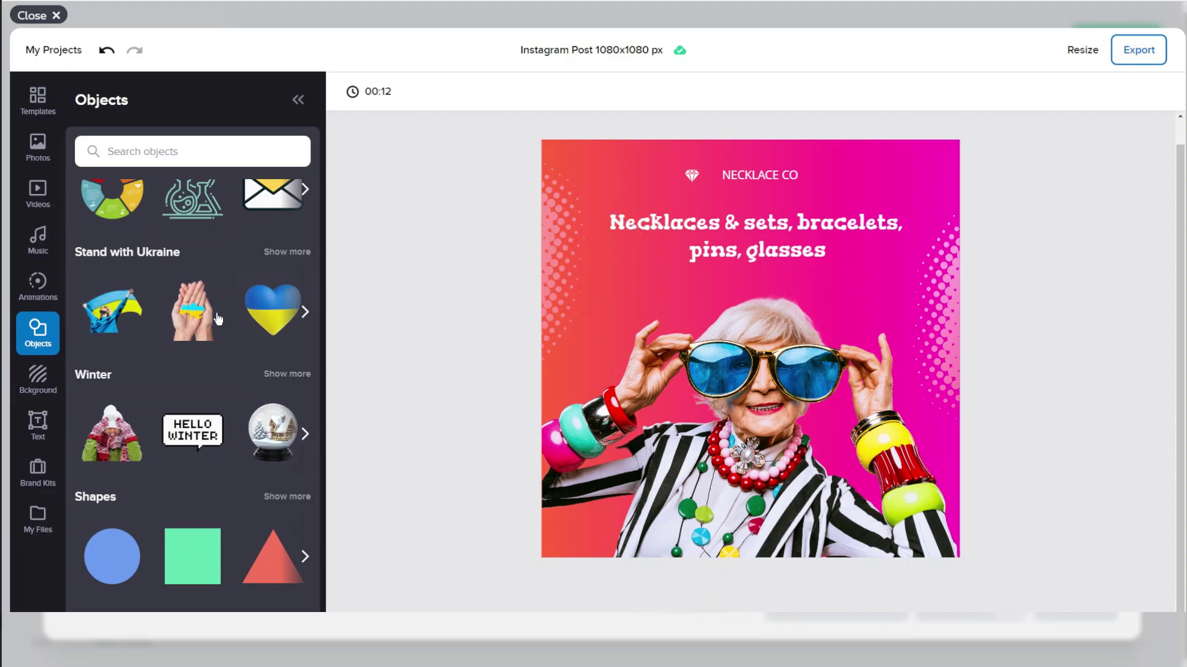
pyautogui.scroll(-5, 196, 394)
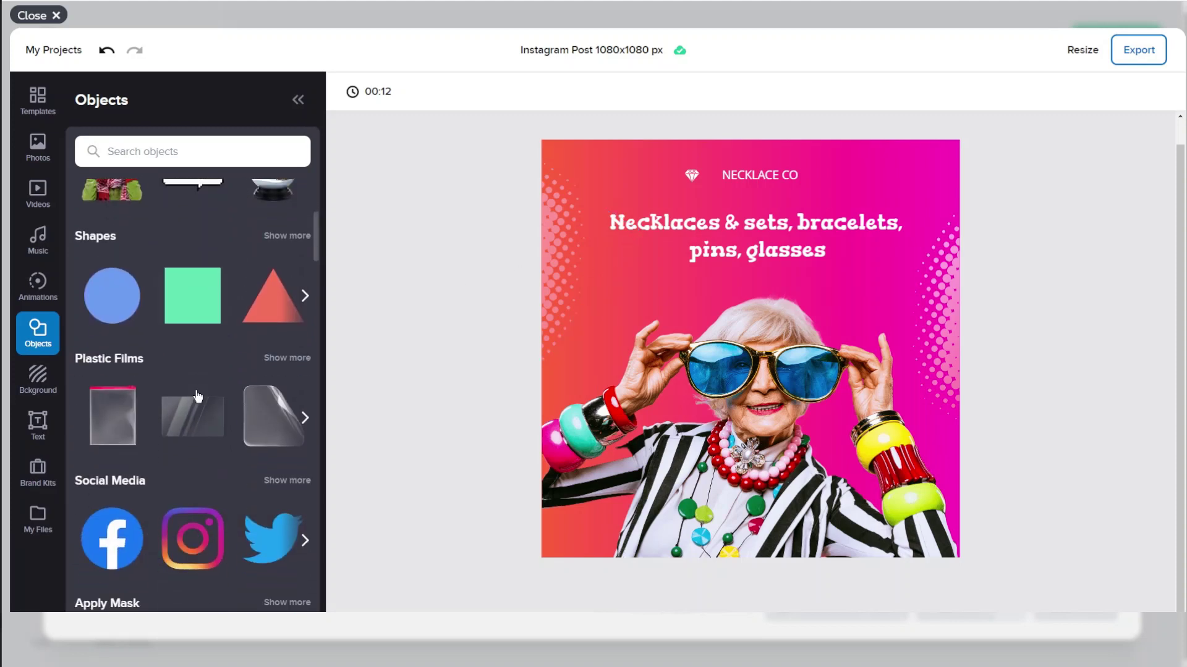
pyautogui.scroll(-8, 198, 396)
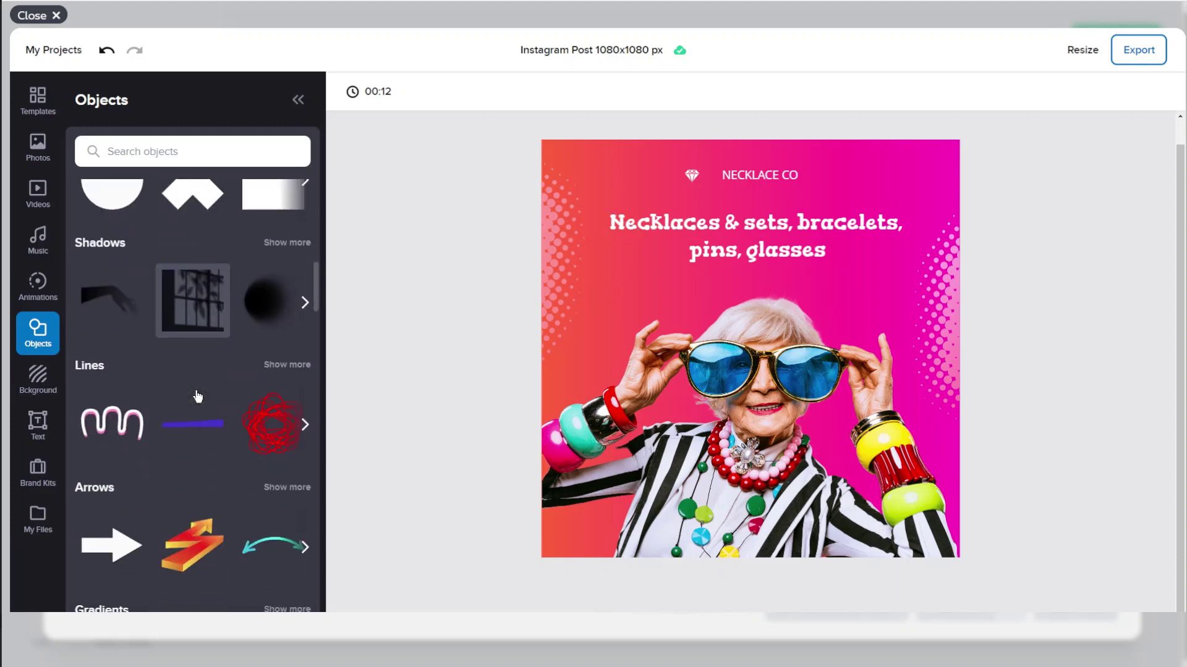
pyautogui.scroll(-2, 197, 396)
pyautogui.click(200, 419)
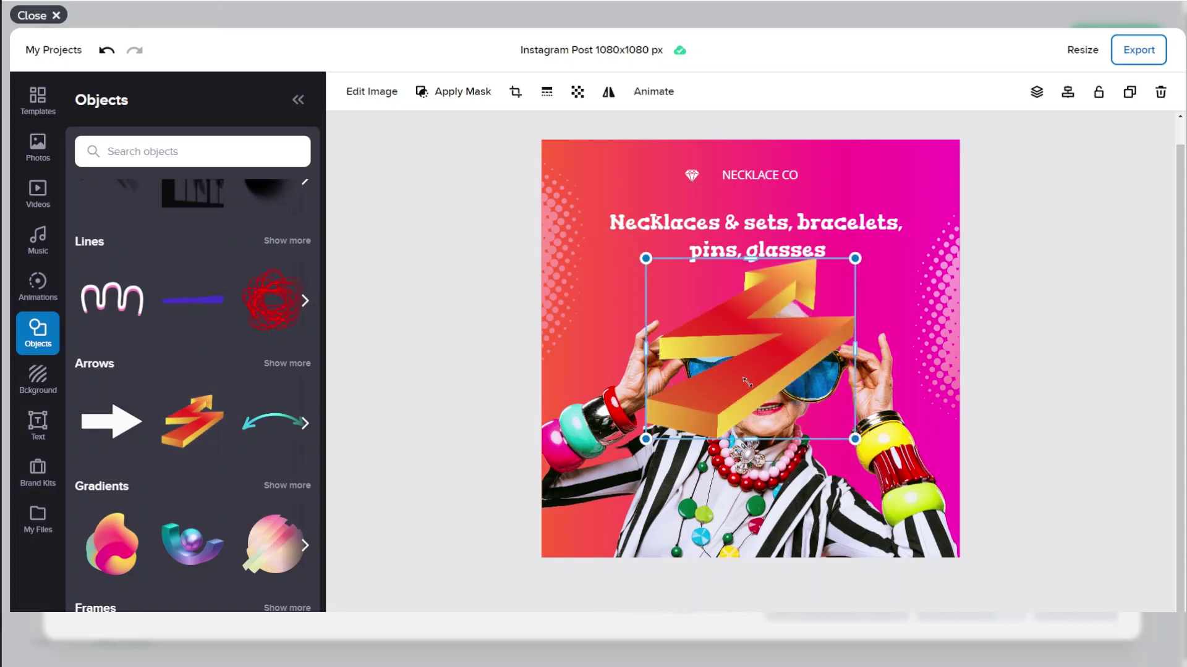
# Step: Shrink the arrow, move it top-right beside the headline and tilt it about 45°
pyautogui.moveTo(746, 382); pyautogui.dragTo(728, 340)
pyautogui.moveTo(673, 302); pyautogui.dragTo(894, 271)
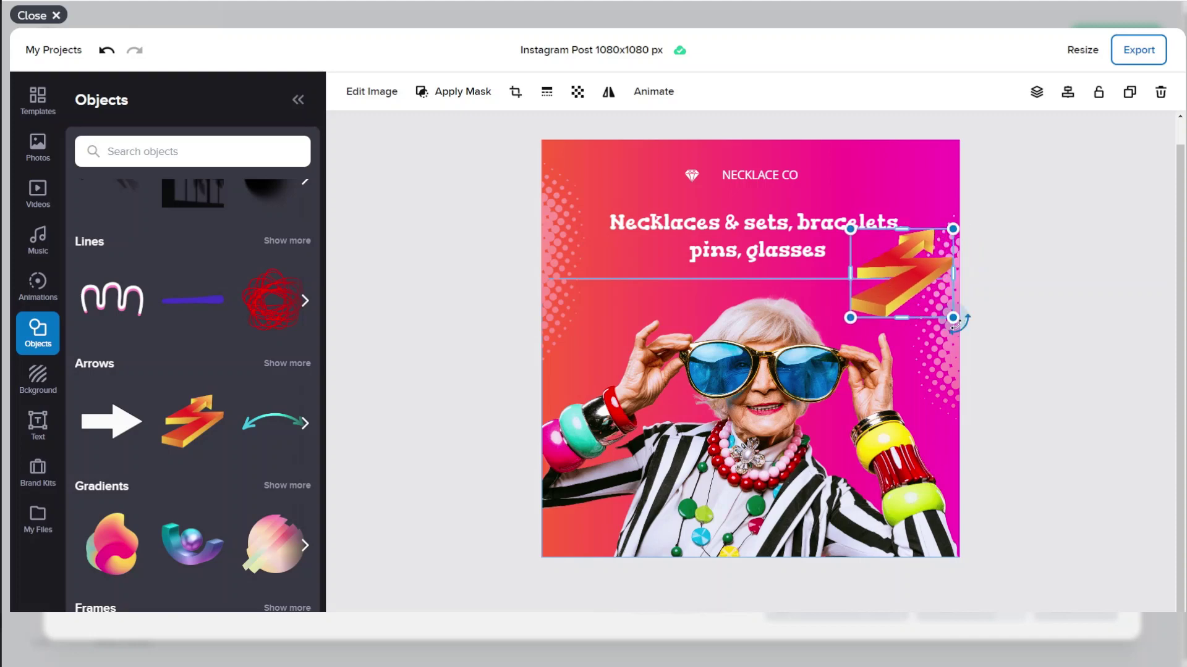
pyautogui.moveTo(955, 322); pyautogui.dragTo(969, 267)
pyautogui.moveTo(897, 319); pyautogui.dragTo(905, 343)
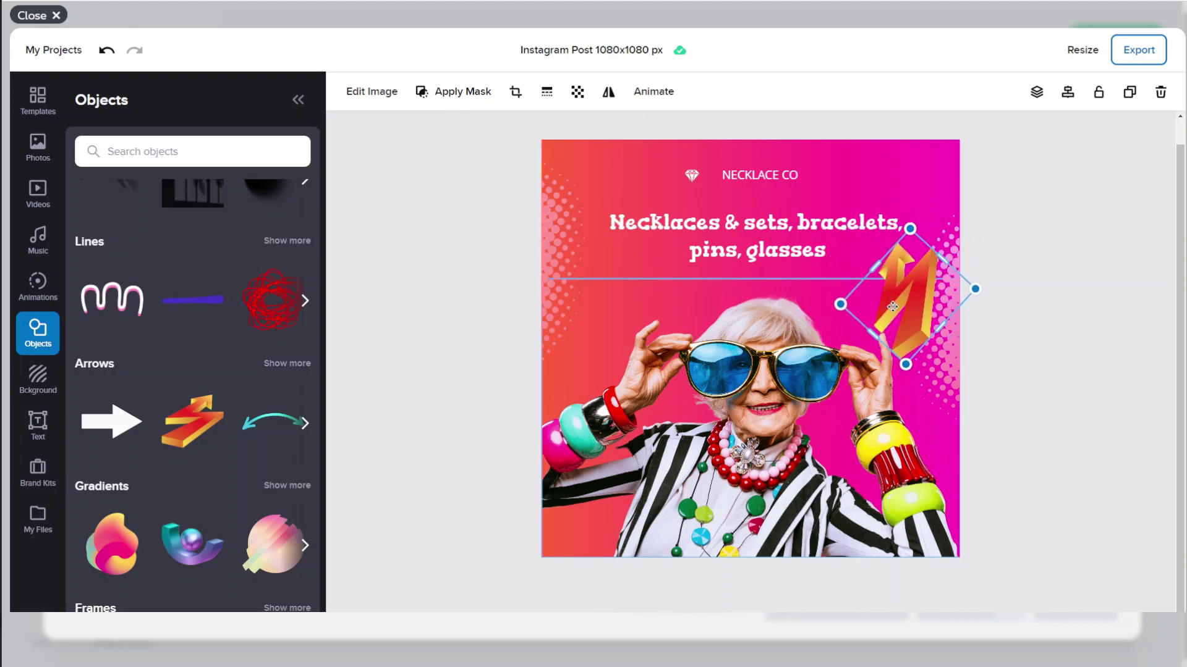
pyautogui.click(38, 378)
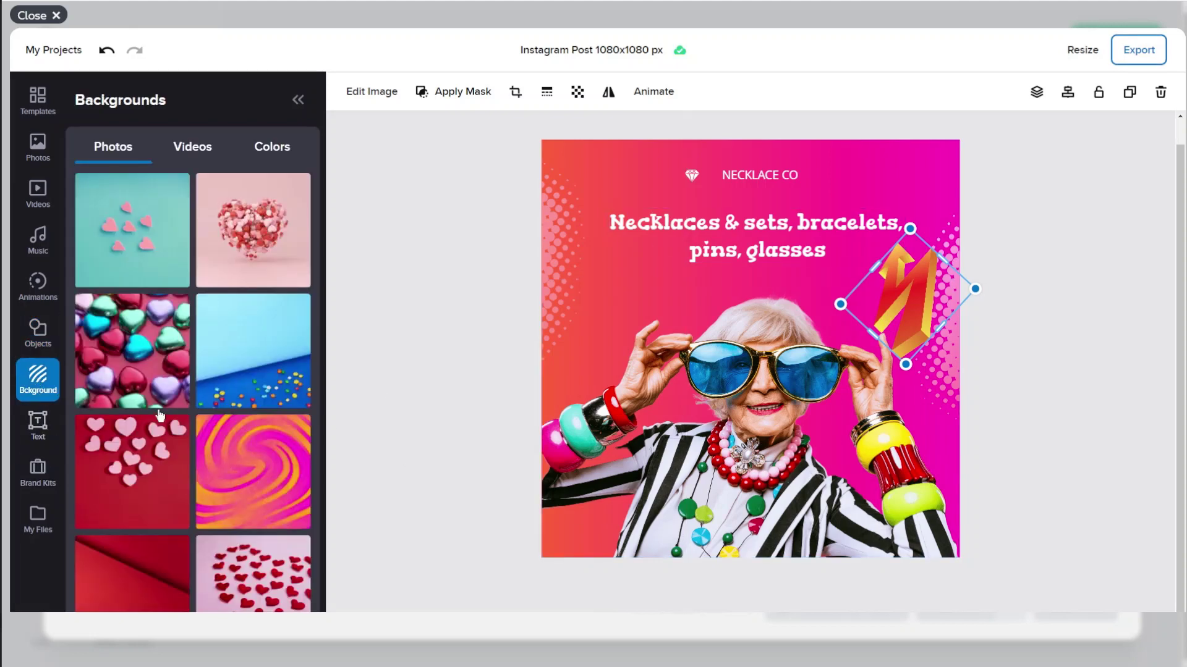
# Step: Place the DANCE! text style on the post and shrink it into a small block at left
pyautogui.scroll(-2, 160, 415)
pyautogui.scroll(1, 93, 420)
pyautogui.click(54, 427)
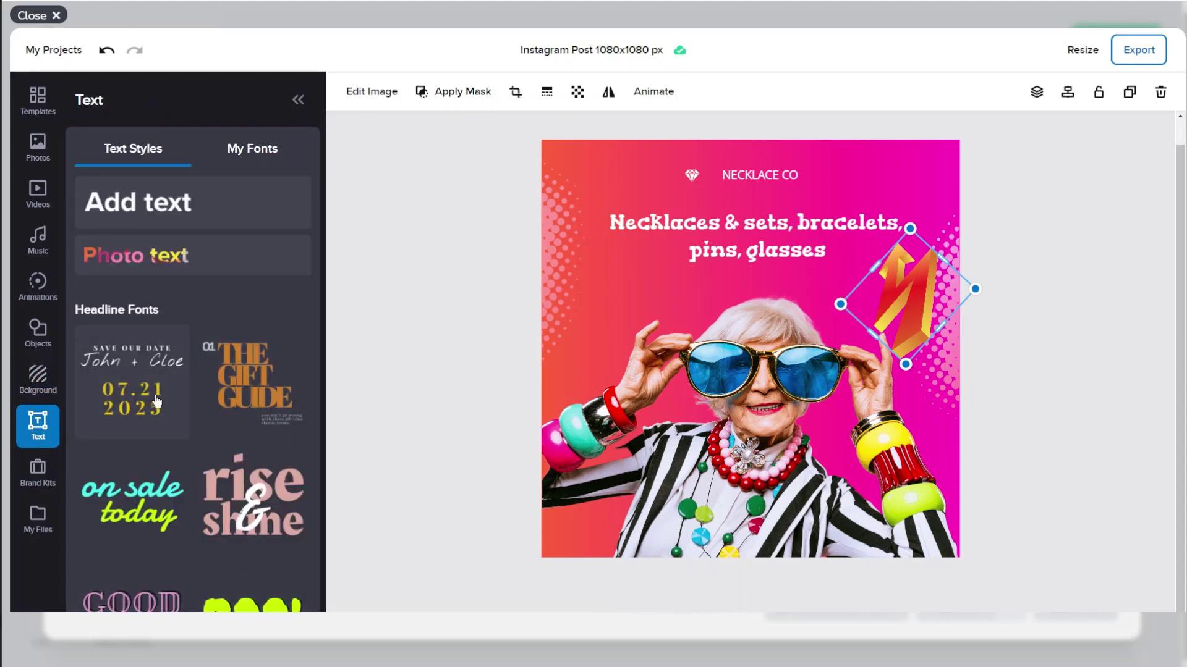
pyautogui.scroll(-6, 157, 399)
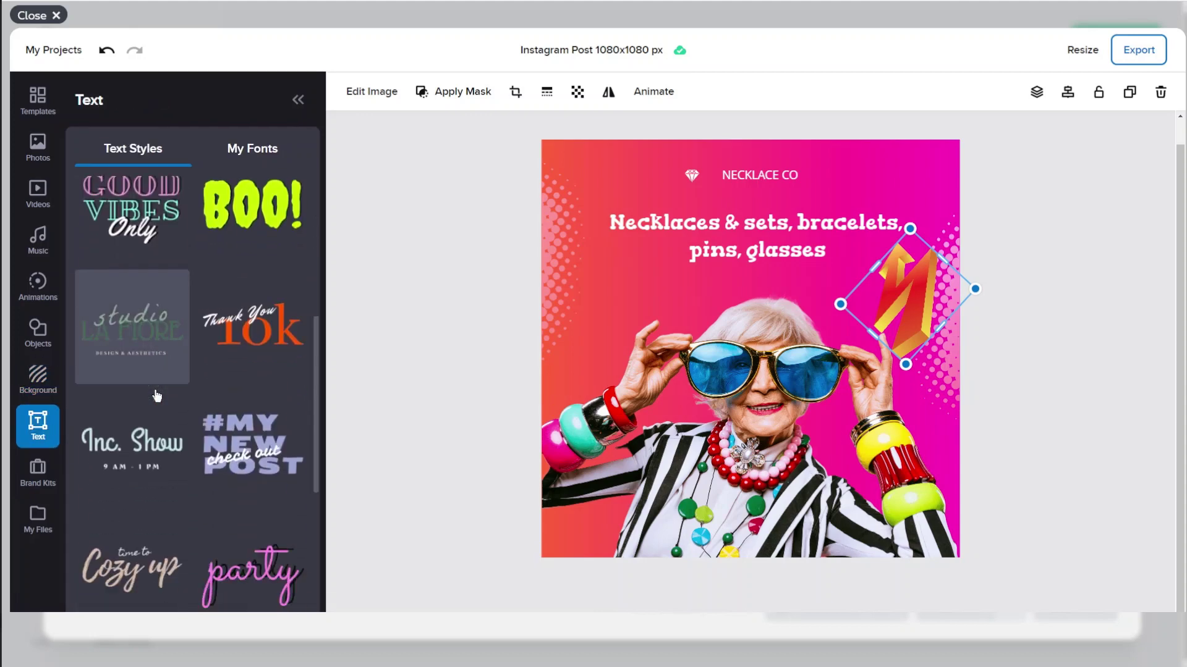
pyautogui.scroll(-5, 156, 394)
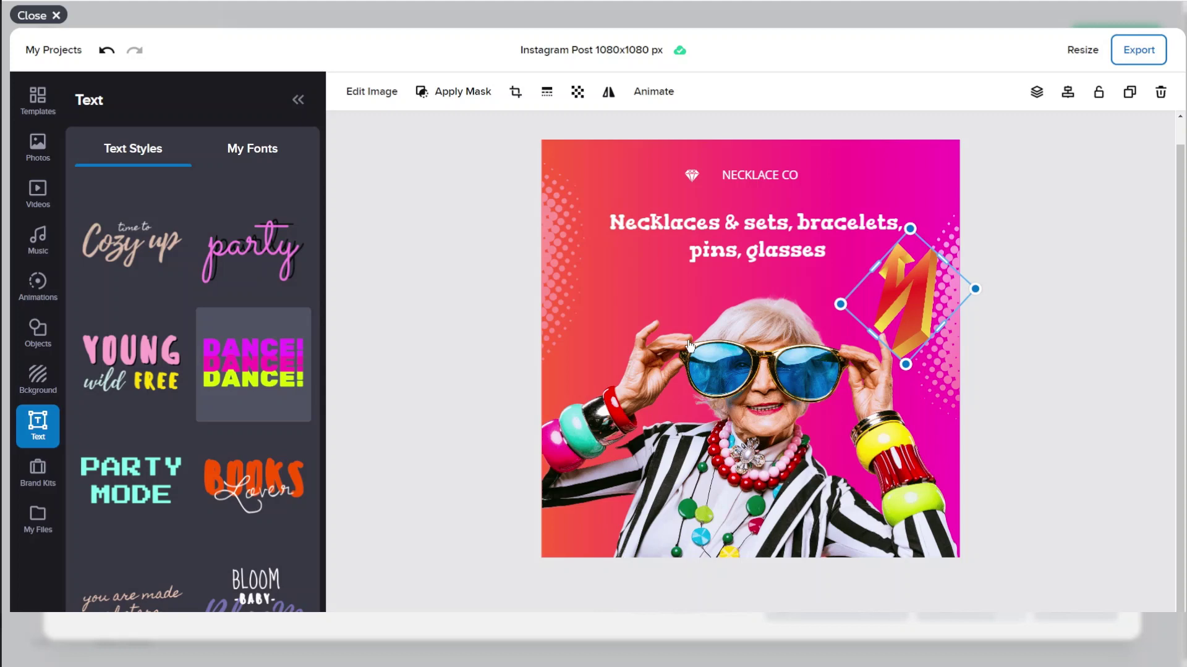
pyautogui.moveTo(690, 346); pyautogui.dragTo(692, 346)
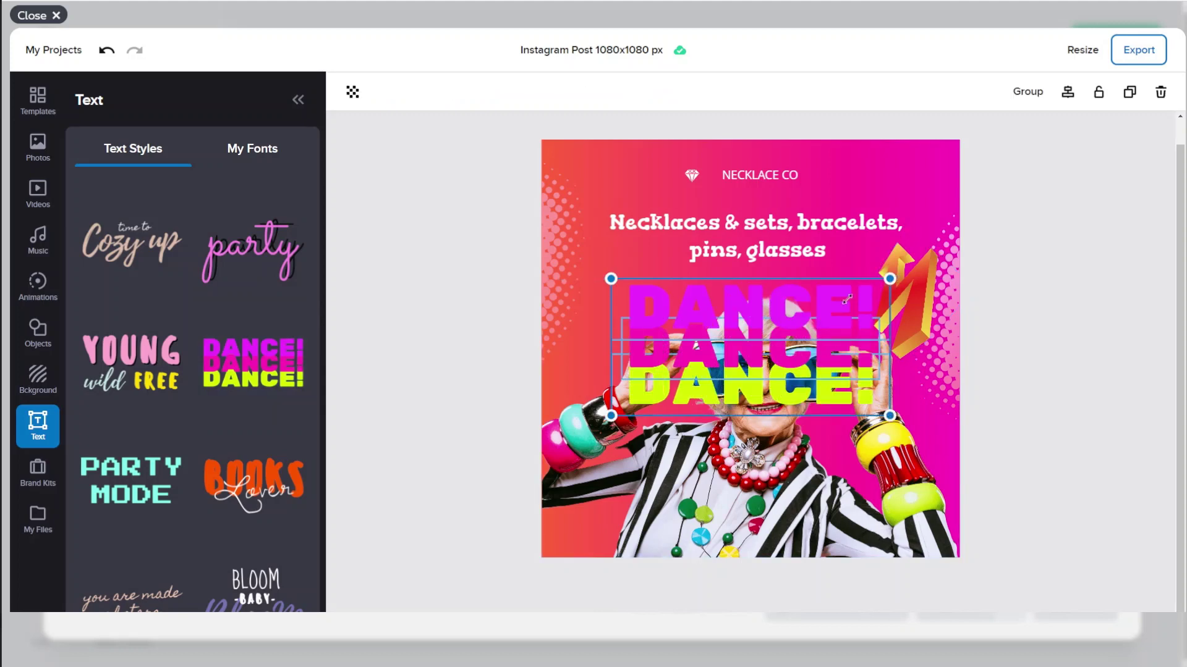
pyautogui.moveTo(846, 299); pyautogui.dragTo(645, 269)
# Step: Check the Brand Kit 1 dropdown, then show My Files with the uploaded necklace image
pyautogui.click(52, 475)
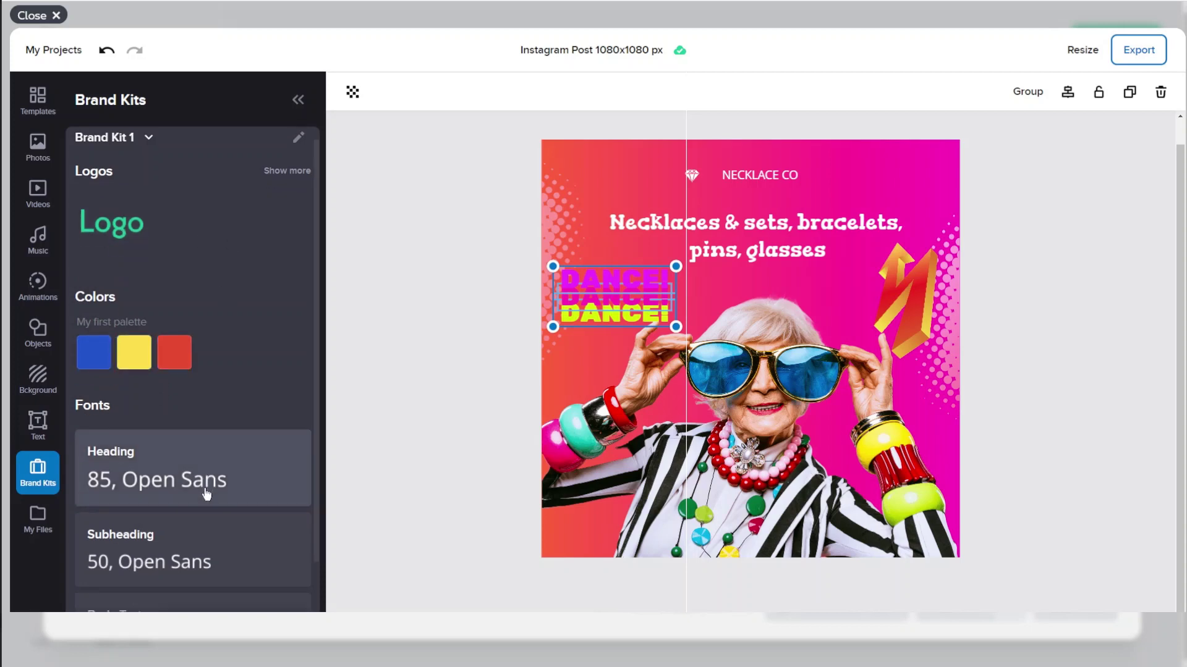
pyautogui.scroll(-2, 207, 501)
pyautogui.scroll(2, 138, 254)
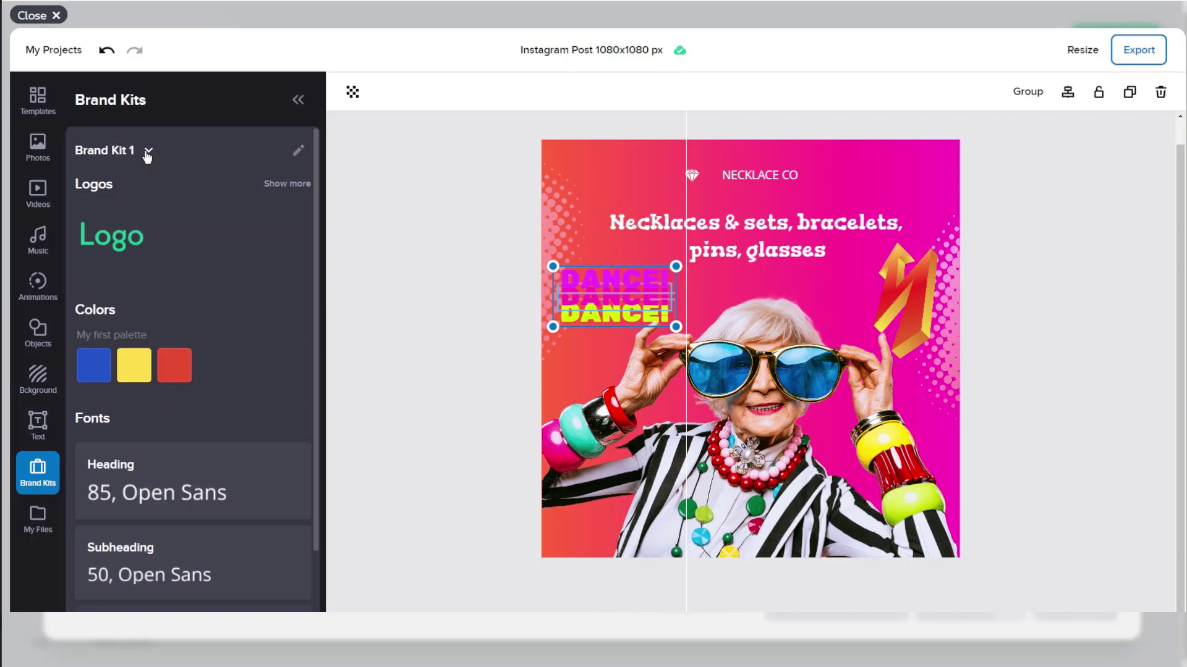
pyautogui.click(148, 151)
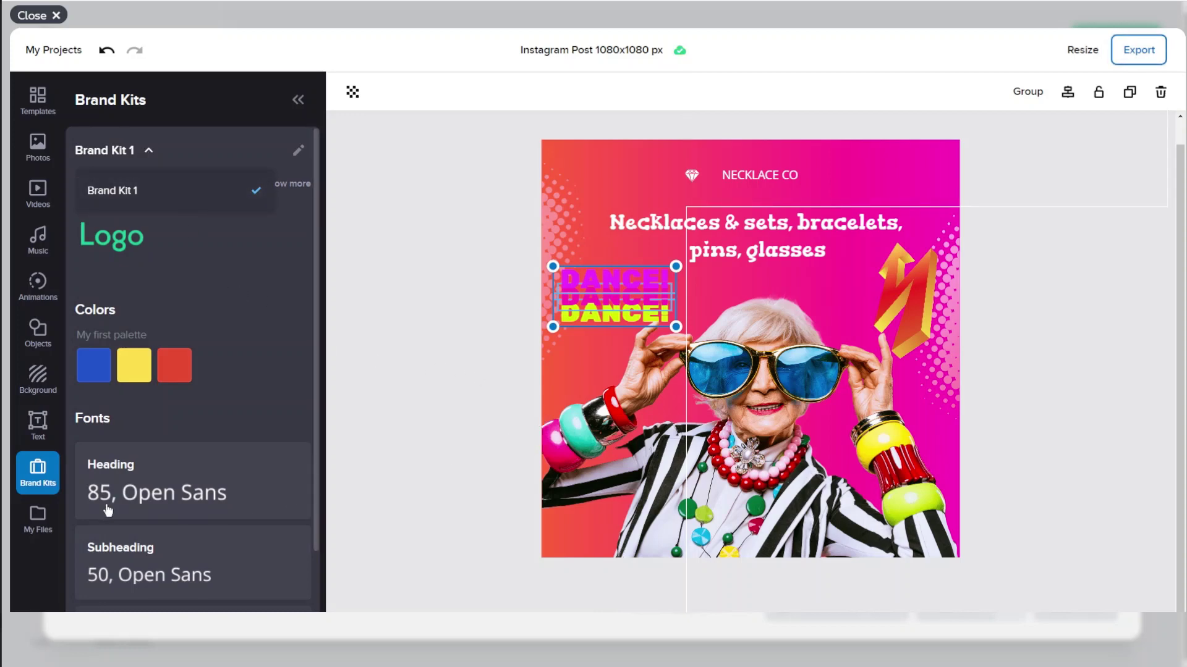
pyautogui.click(42, 519)
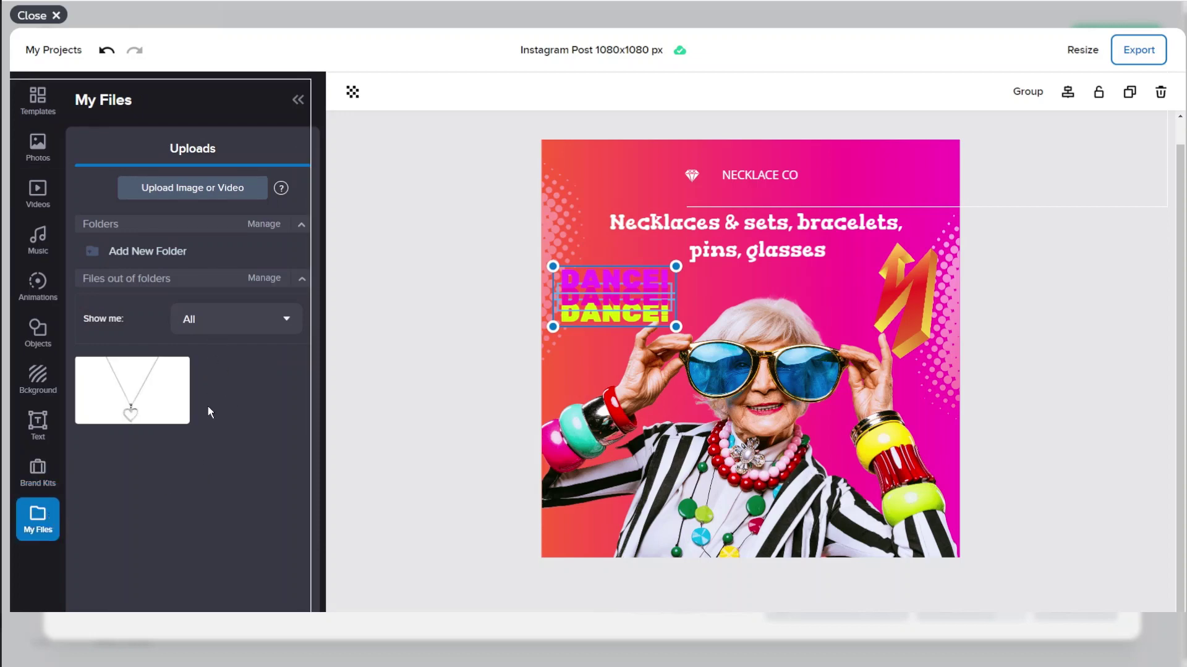
# Step: Add the uploaded necklace image, remove its white background and drag it onto the woman's chest
pyautogui.click(121, 395)
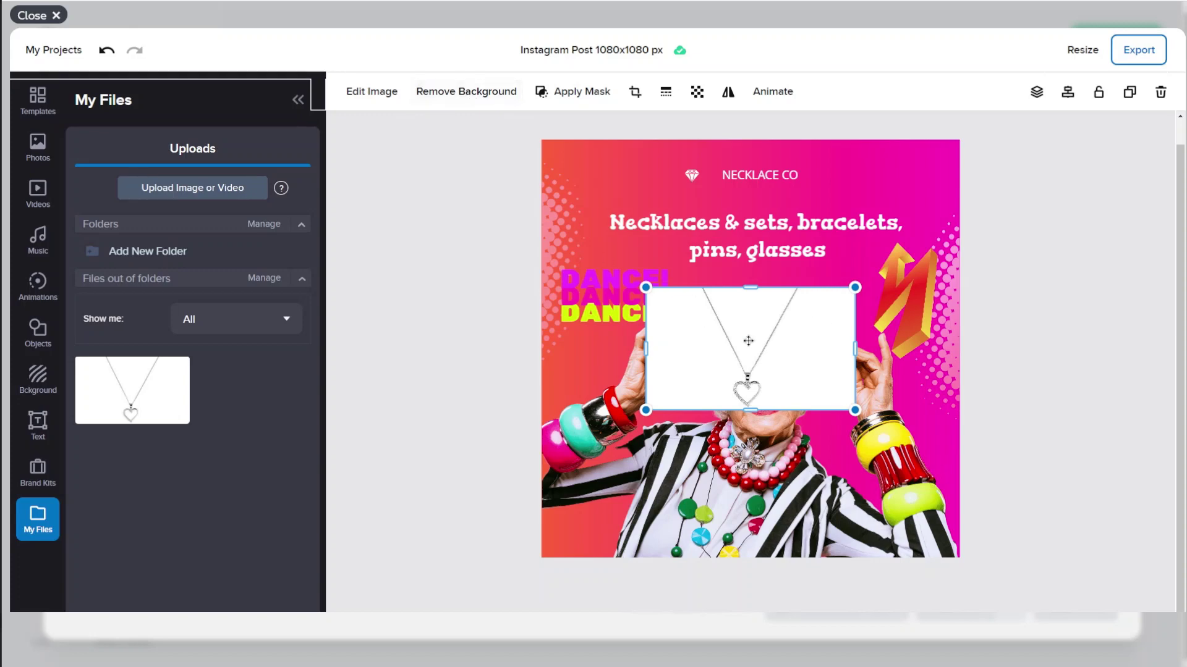
pyautogui.click(485, 99)
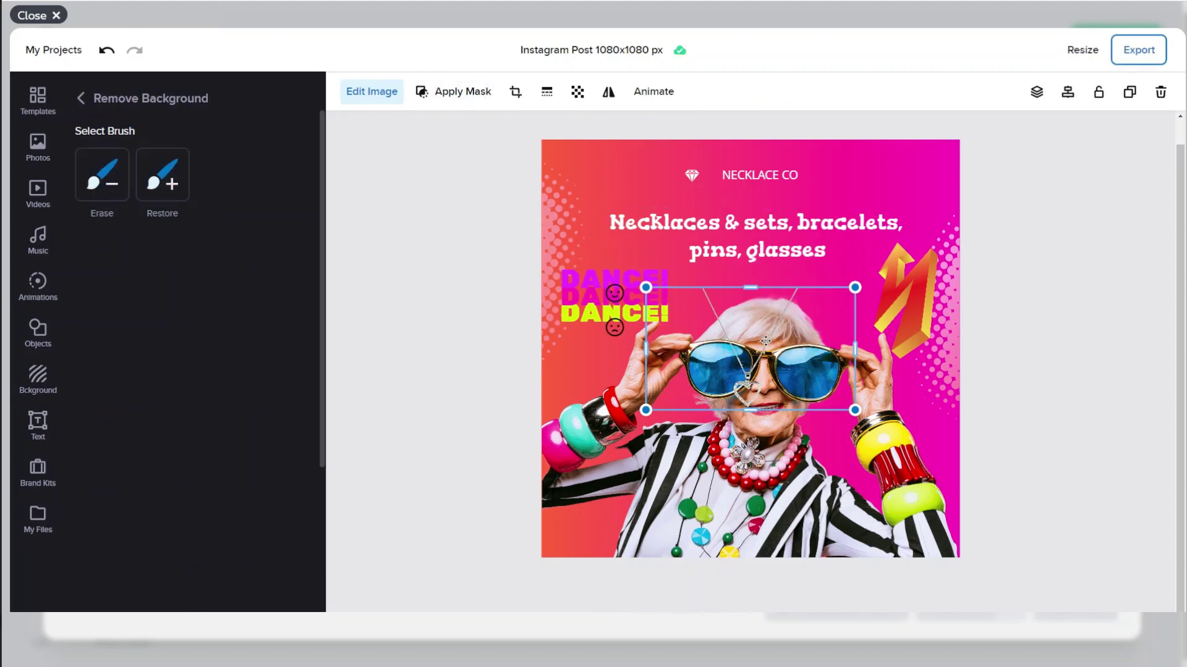
pyautogui.moveTo(778, 369); pyautogui.dragTo(735, 233)
pyautogui.moveTo(727, 292); pyautogui.dragTo(711, 451)
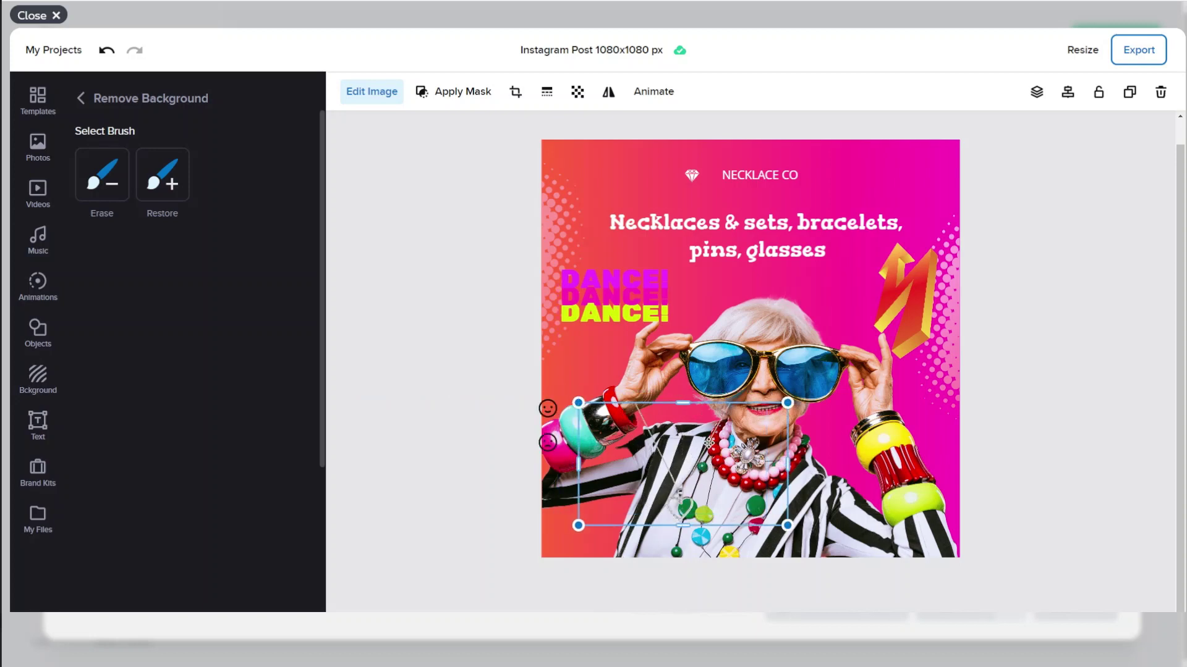